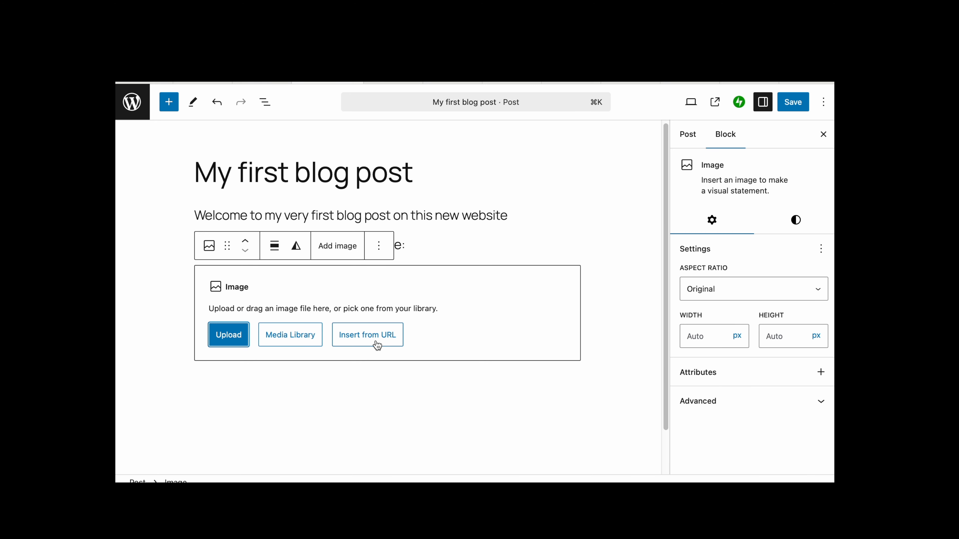
# - Upload the baby boy newborn portrait photo from the Amie Roussel Photography folder into the image block
pyautogui.click(229, 336)
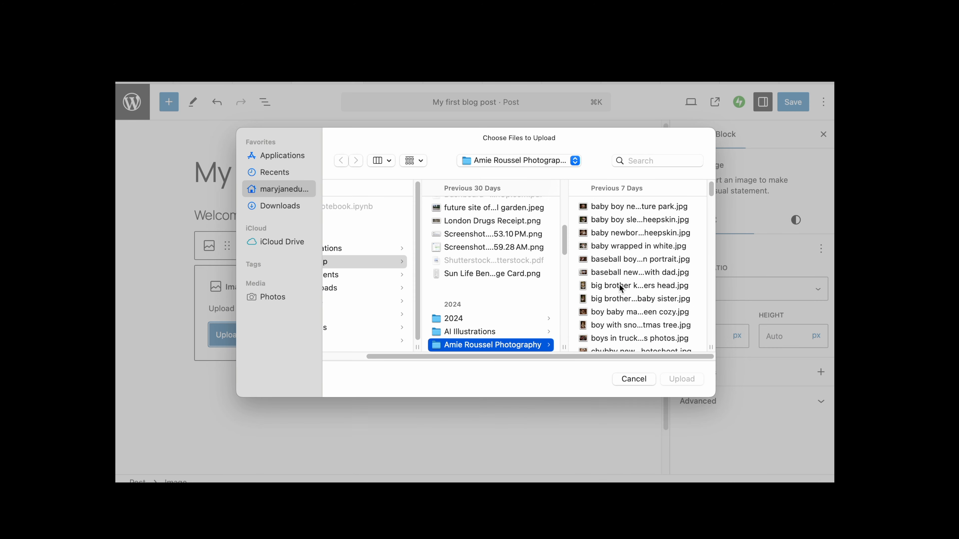
pyautogui.click(628, 207)
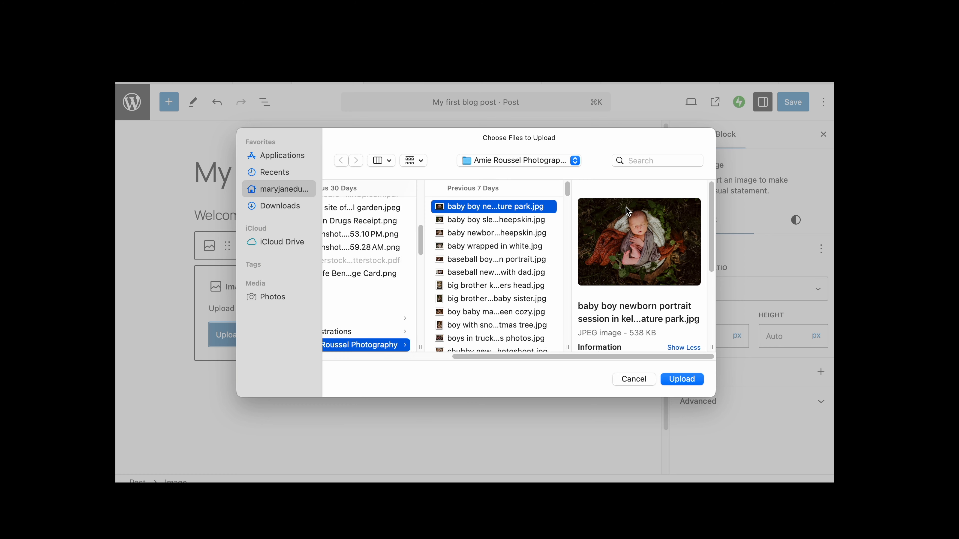
pyautogui.click(684, 379)
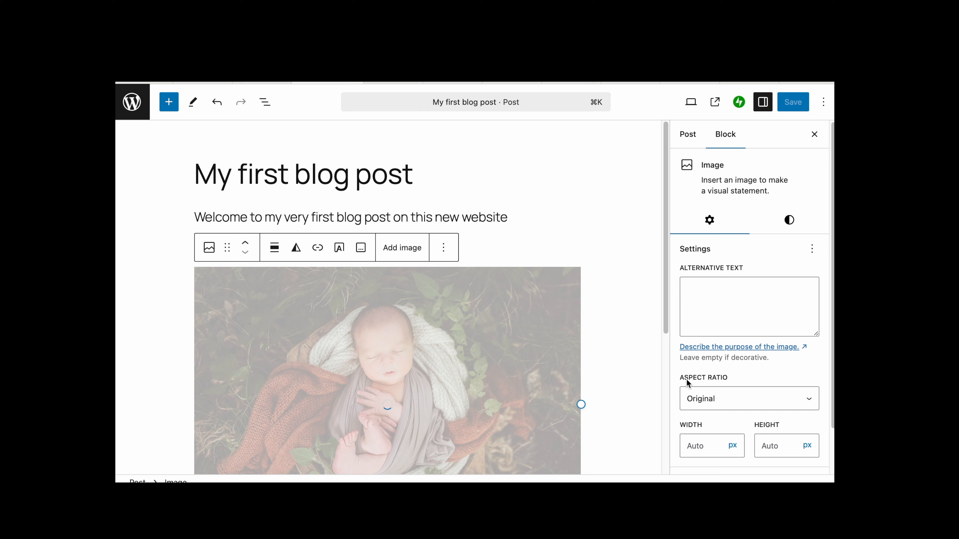
# - Add a new paragraph after the intro line reading "I like: 1600 pixels wide"
pyautogui.scroll(-3, 607, 357)
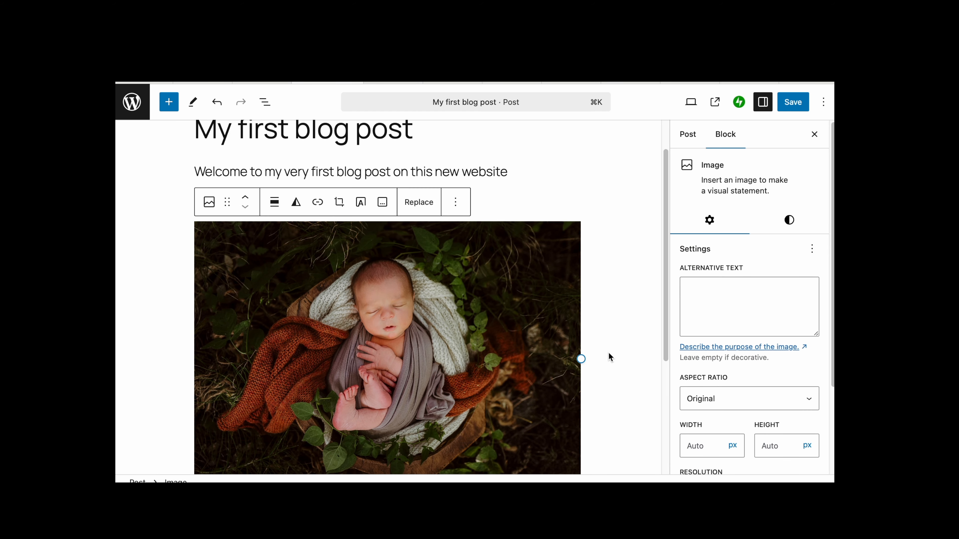
pyautogui.scroll(-1, 608, 353)
pyautogui.scroll(1, 609, 353)
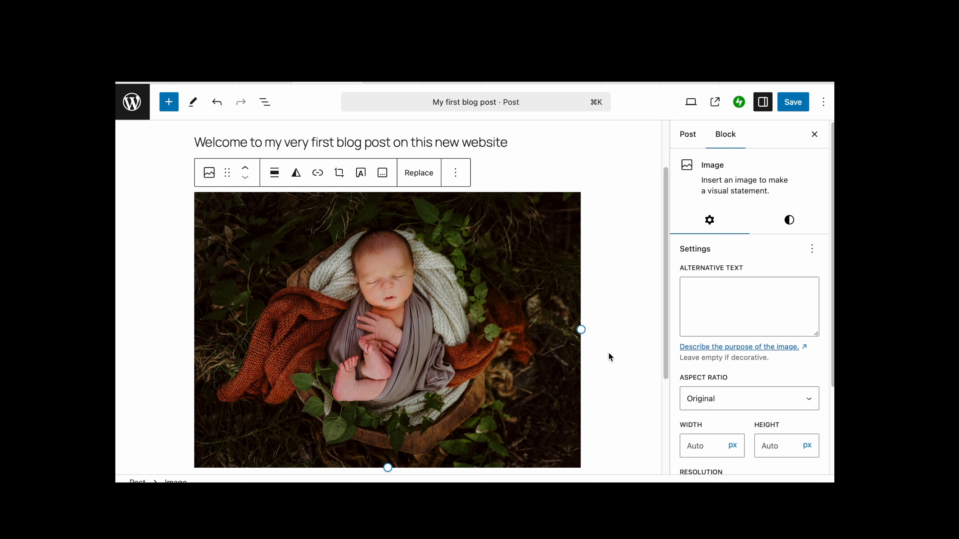
pyautogui.scroll(-3, 770, 361)
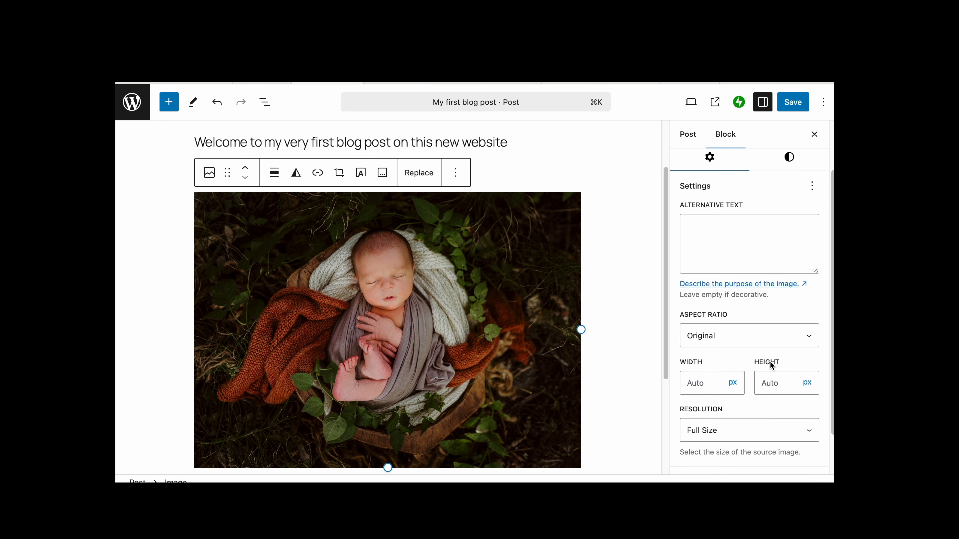
pyautogui.scroll(-1, 740, 416)
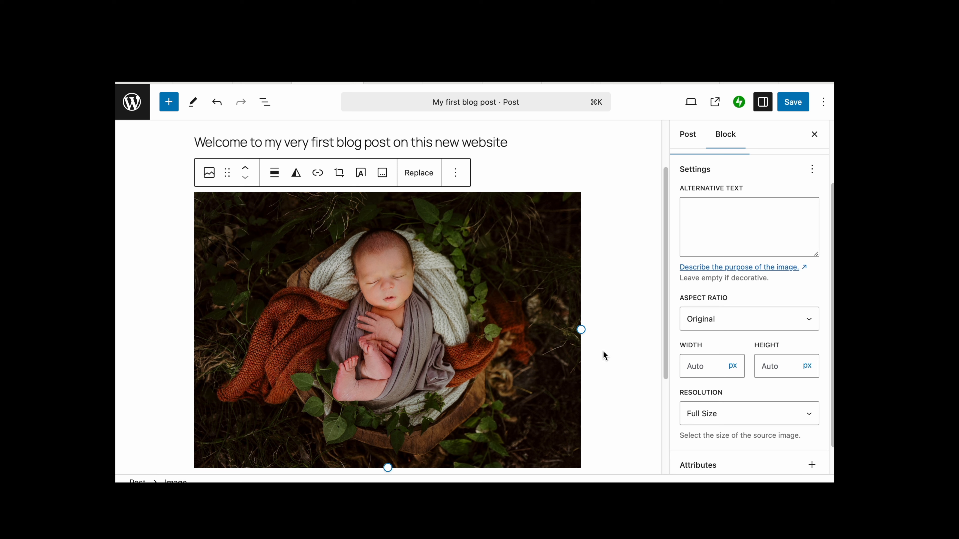
pyautogui.scroll(1, 477, 320)
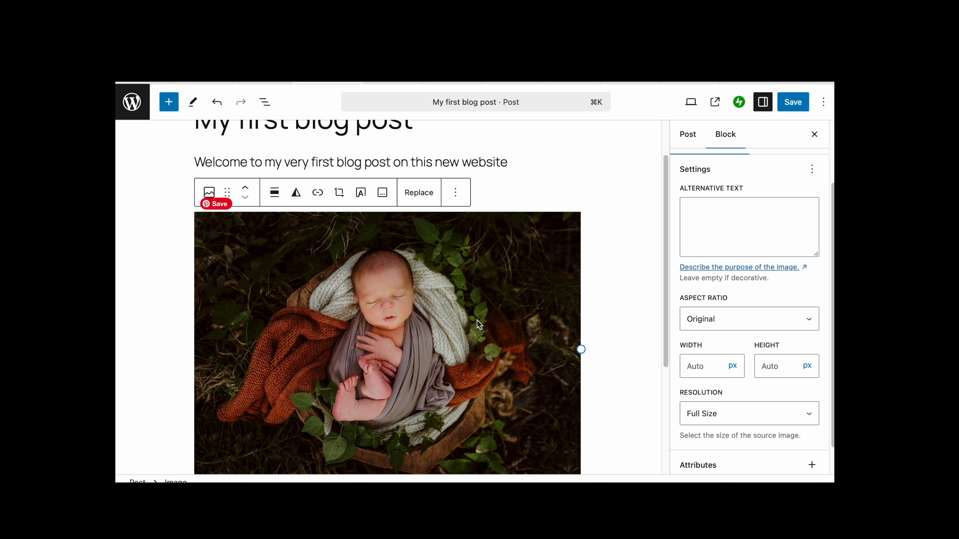
pyautogui.click(494, 189)
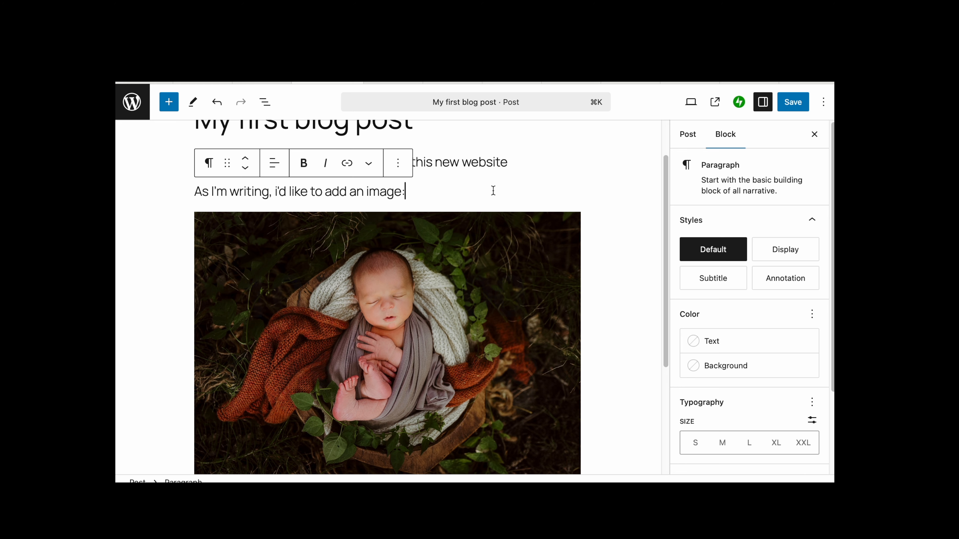
pyautogui.press('Return')
pyautogui.write('I')
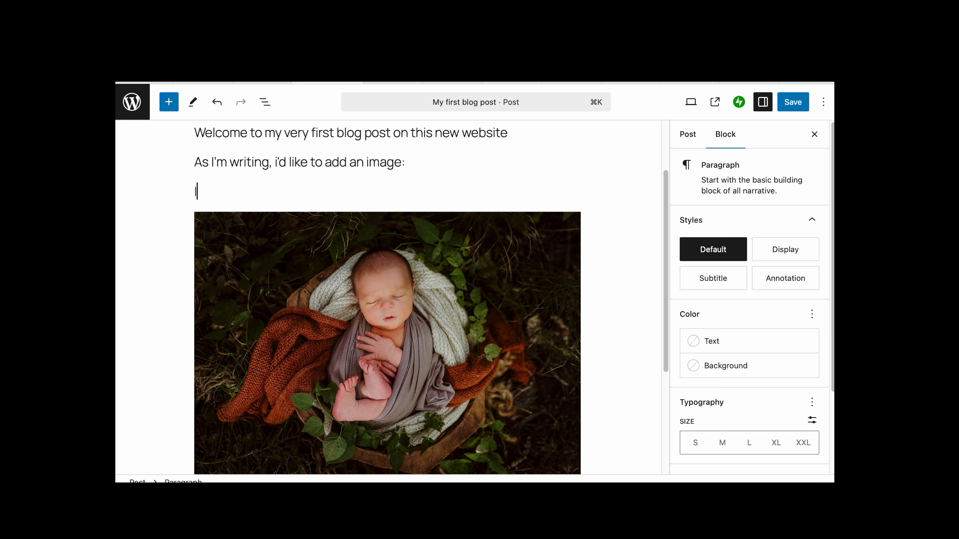
pyautogui.write(' like: 1600 pixels wide')
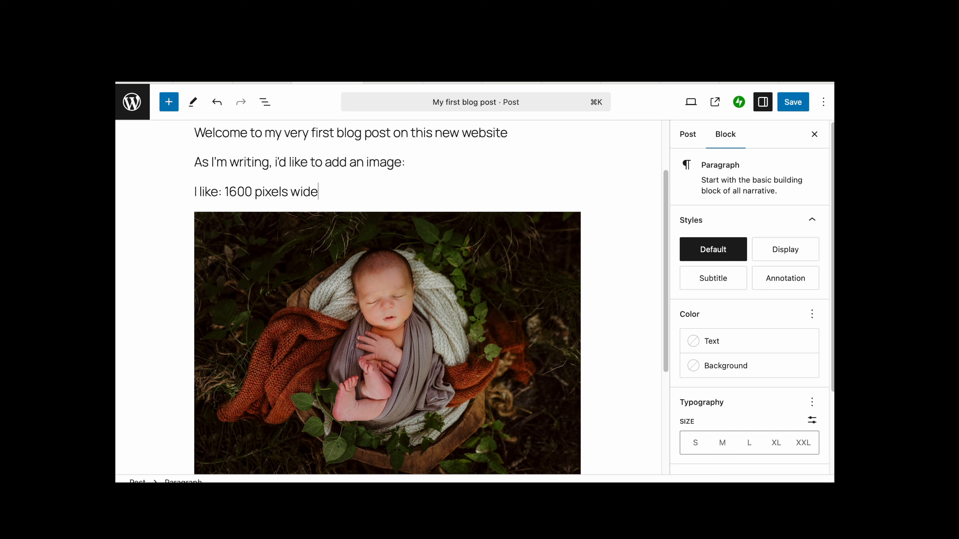
# - Select the image block and set its alignment to Align center
pyautogui.click(226, 192)
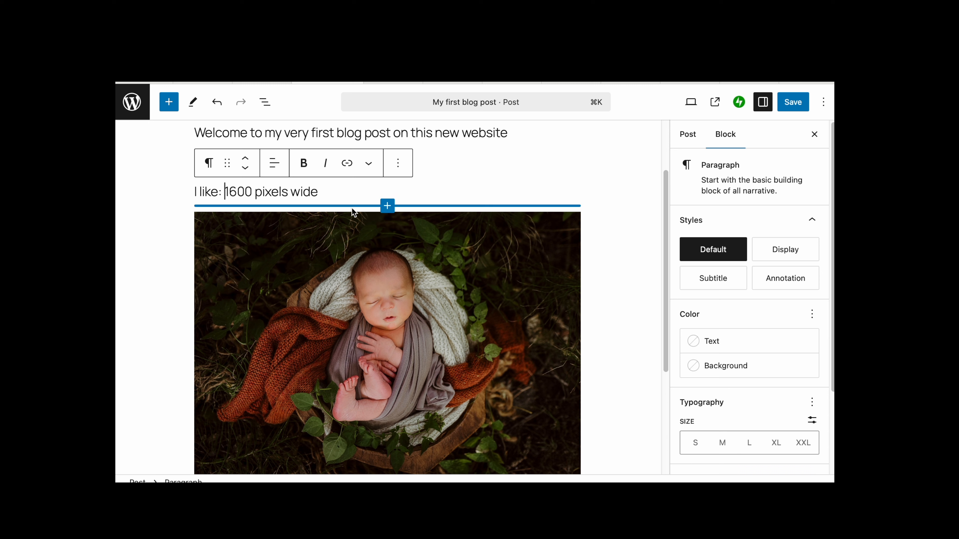
pyautogui.click(349, 193)
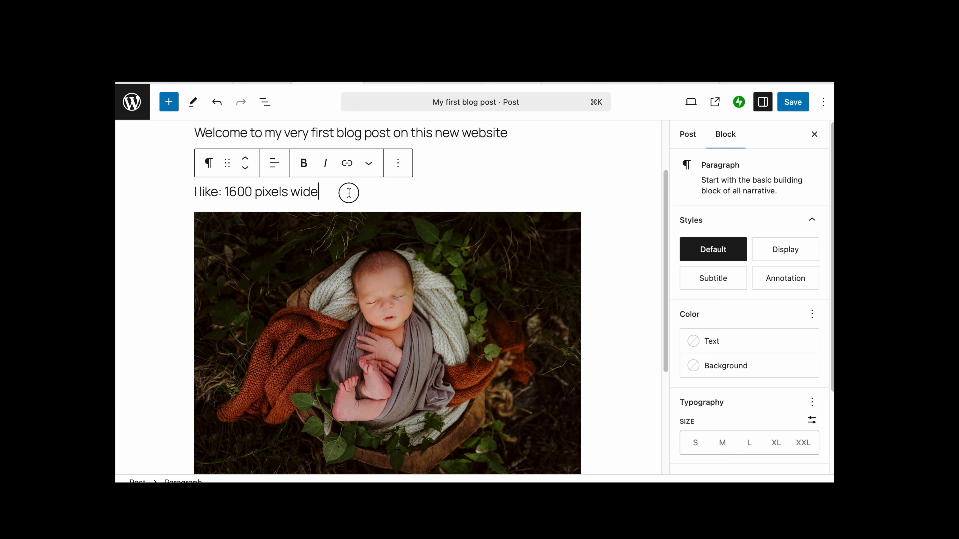
pyautogui.scroll(-2, 352, 228)
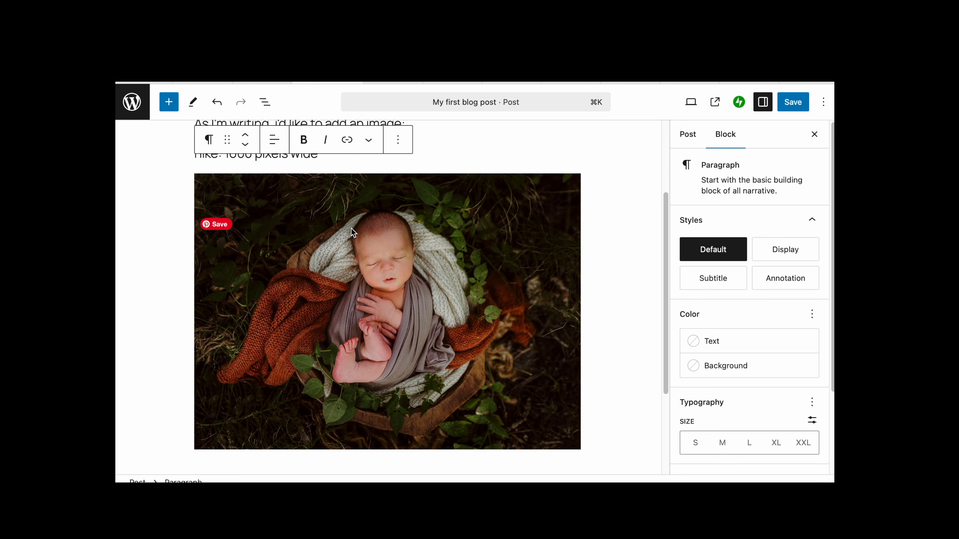
pyautogui.click(353, 232)
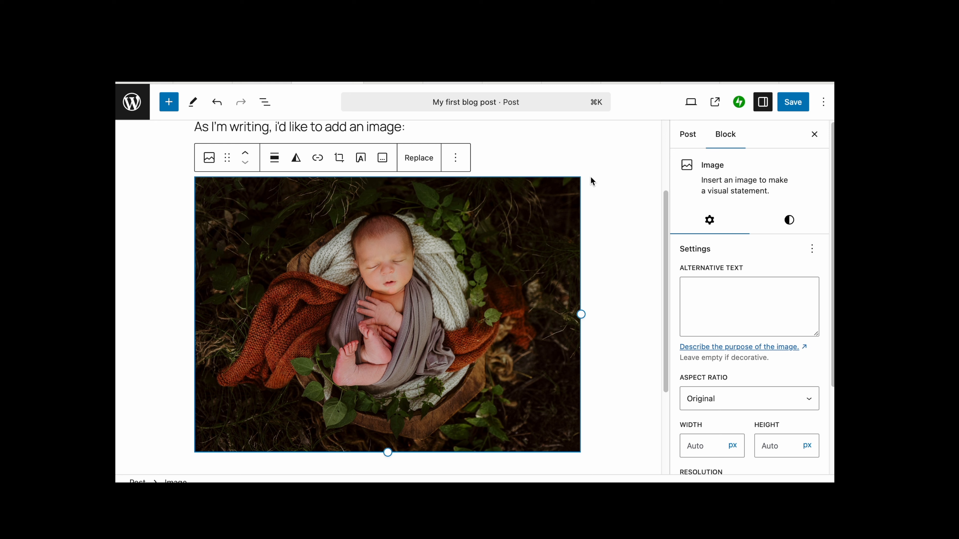
pyautogui.click(274, 157)
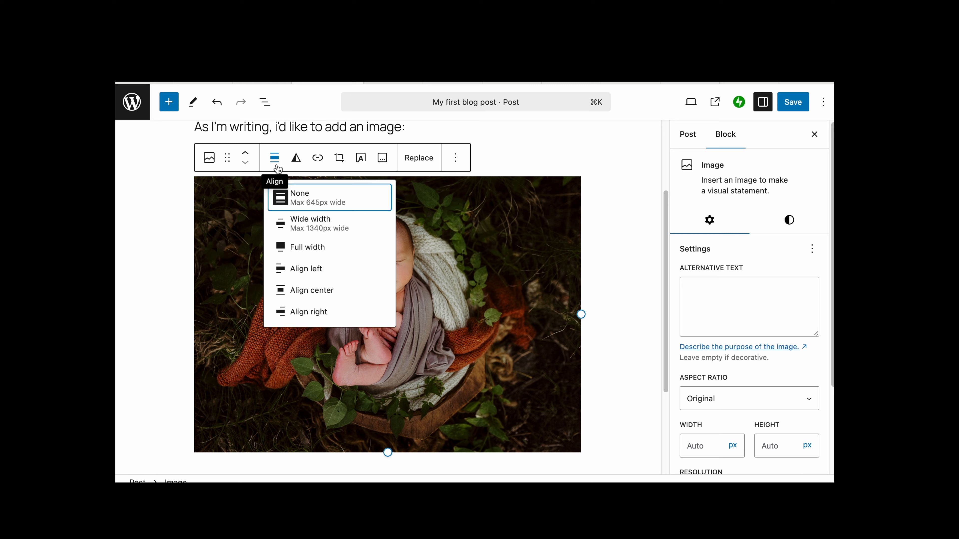
pyautogui.click(304, 291)
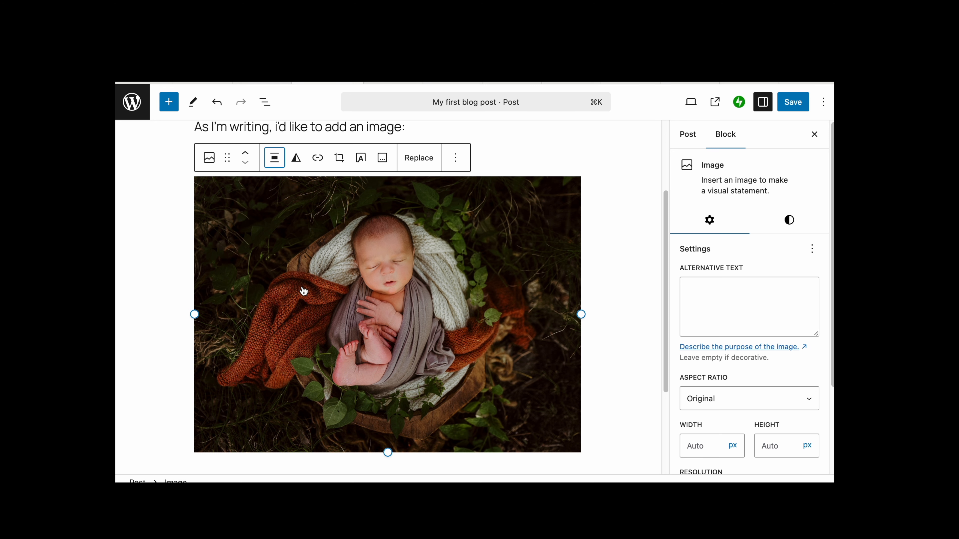
# - Browse the image block settings and the post settings in the sidebar
pyautogui.scroll(-1, 621, 264)
pyautogui.scroll(-3, 621, 262)
pyautogui.scroll(-1, 724, 367)
pyautogui.scroll(-4, 724, 372)
pyautogui.scroll(2, 591, 379)
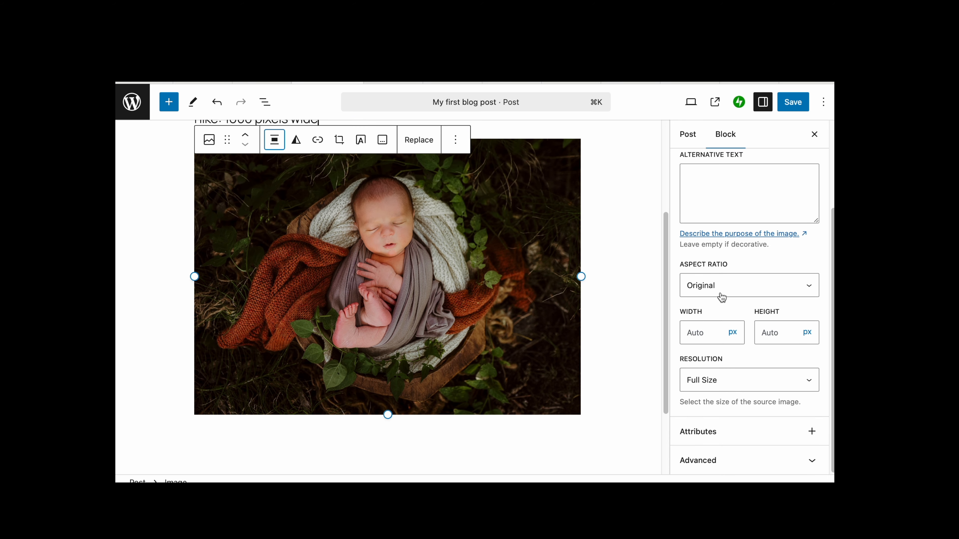
pyautogui.click(688, 137)
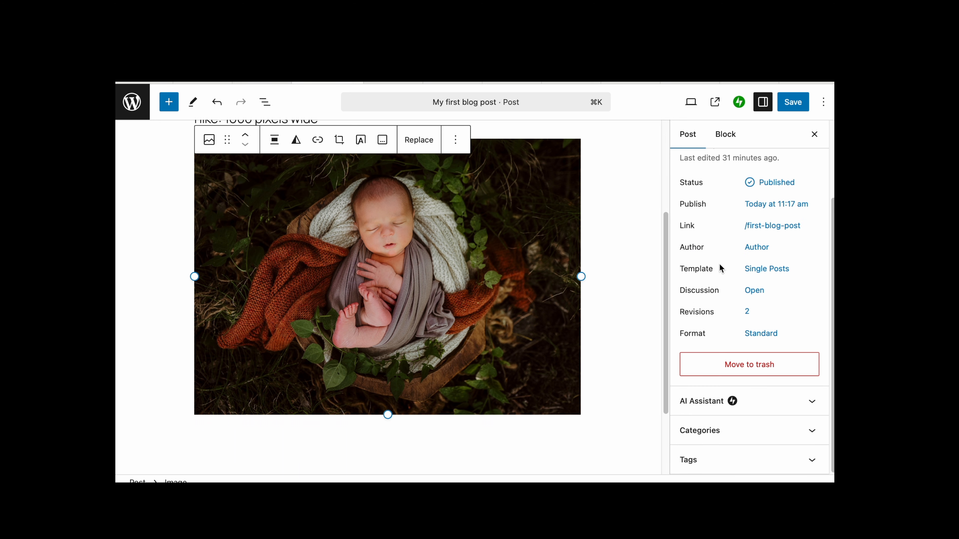
pyautogui.click(727, 136)
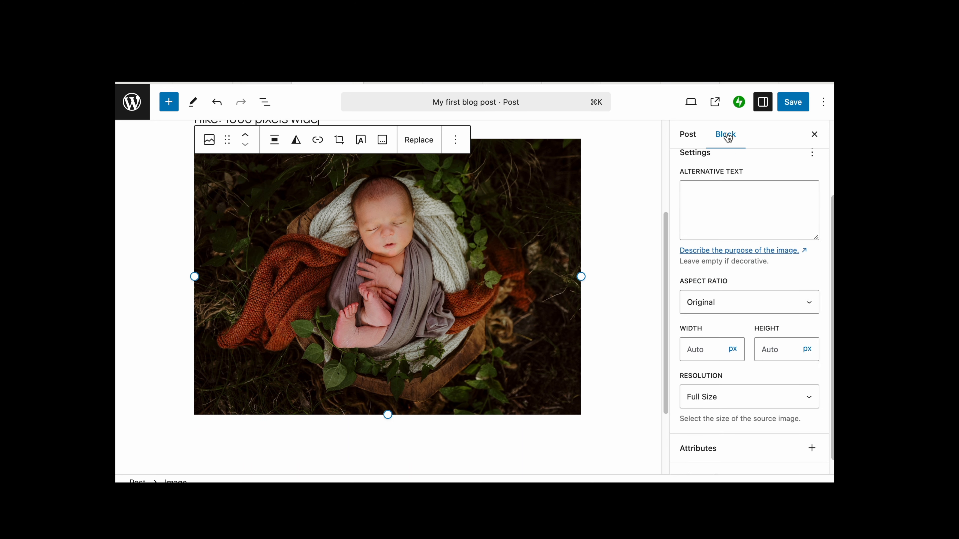
pyautogui.scroll(1, 531, 274)
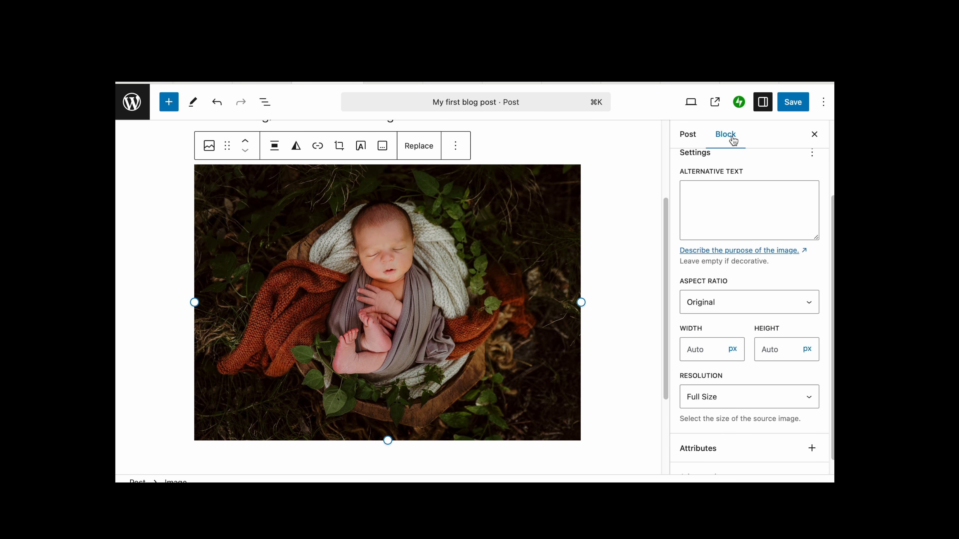
pyautogui.scroll(-1, 701, 264)
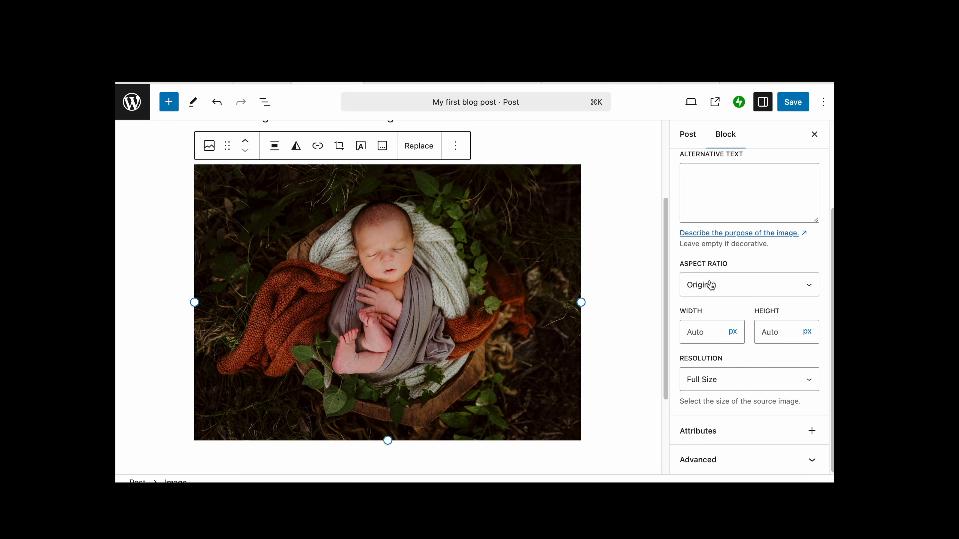
# - Try the Standard - 4:3 aspect ratio on the image, then set it back to Original
pyautogui.click(712, 285)
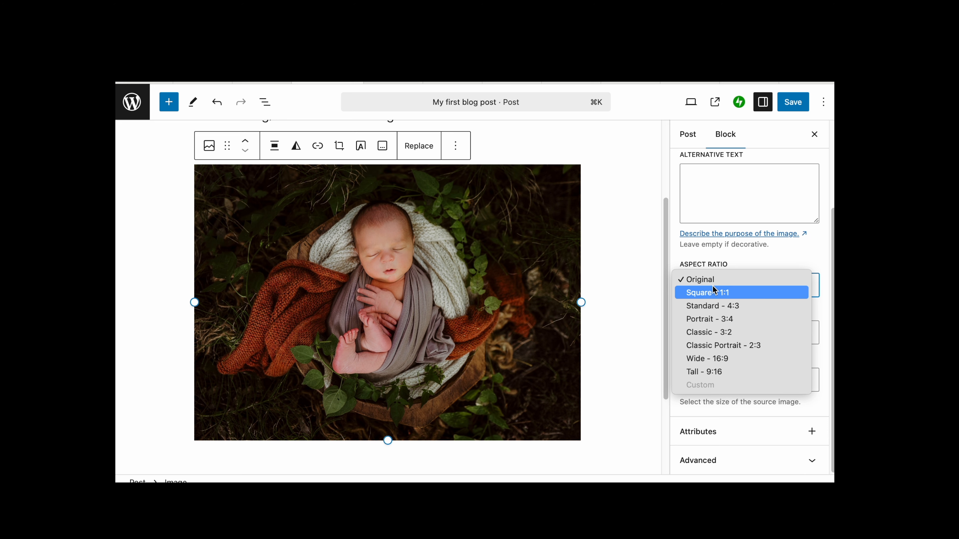
pyautogui.click(712, 306)
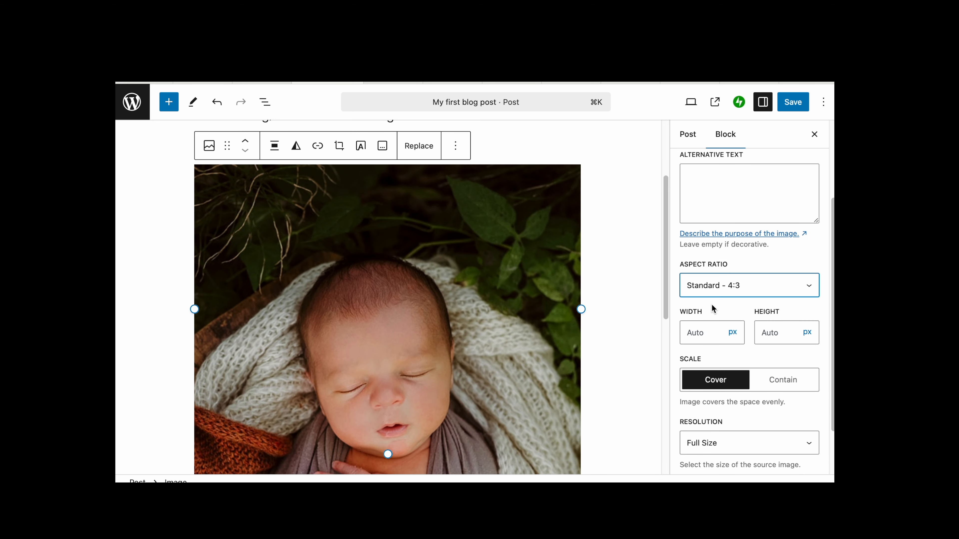
pyautogui.click(712, 288)
pyautogui.click(712, 257)
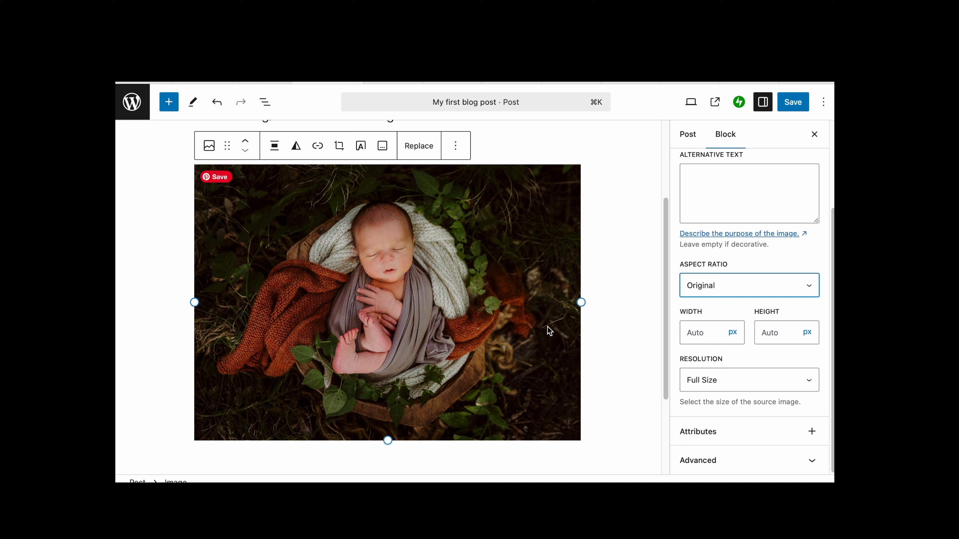
# - Review the image resolution options, keeping Full Size
pyautogui.click(719, 383)
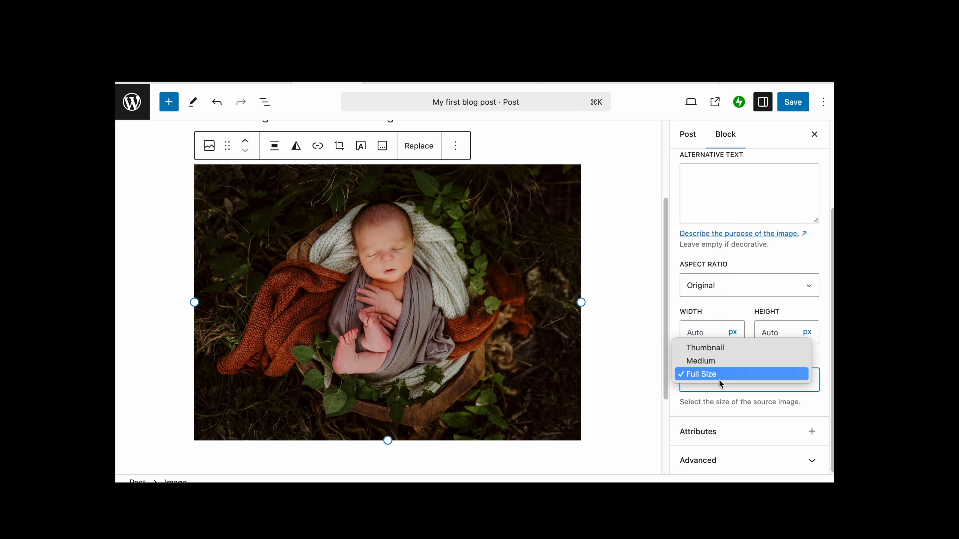
pyautogui.click(714, 375)
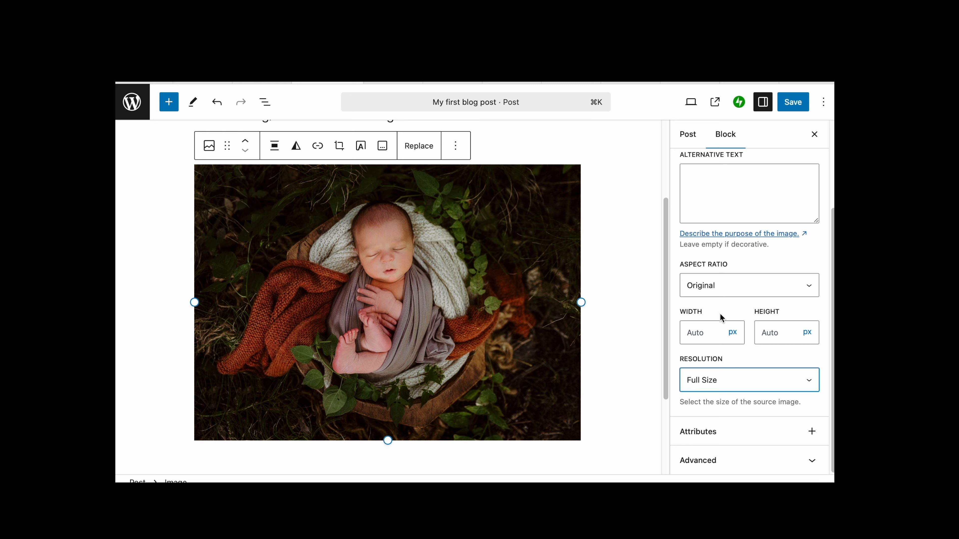
pyautogui.scroll(5, 720, 313)
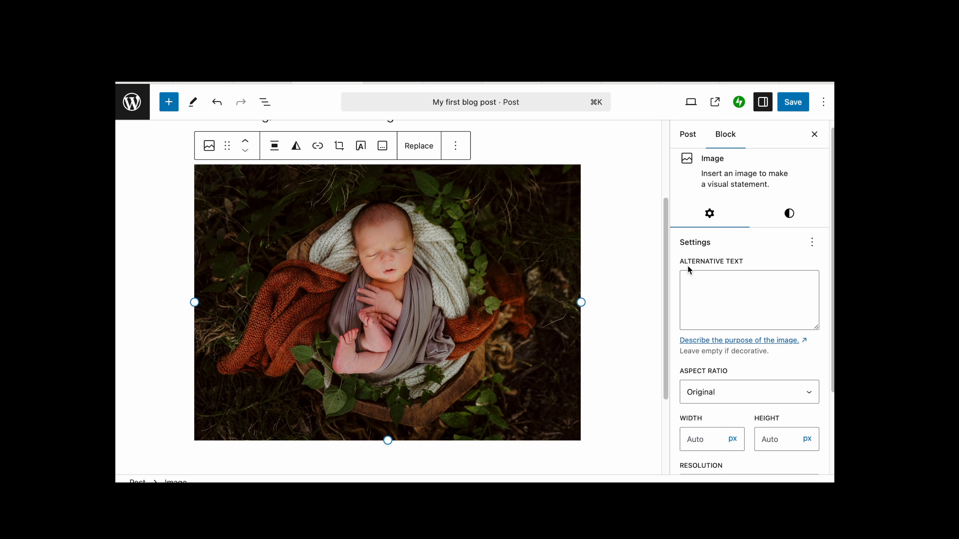
# - Enter the alternative text "sleeping newborn baby wrapped in blankets in dough bowl in woodland setting" for the image
pyautogui.click(716, 290)
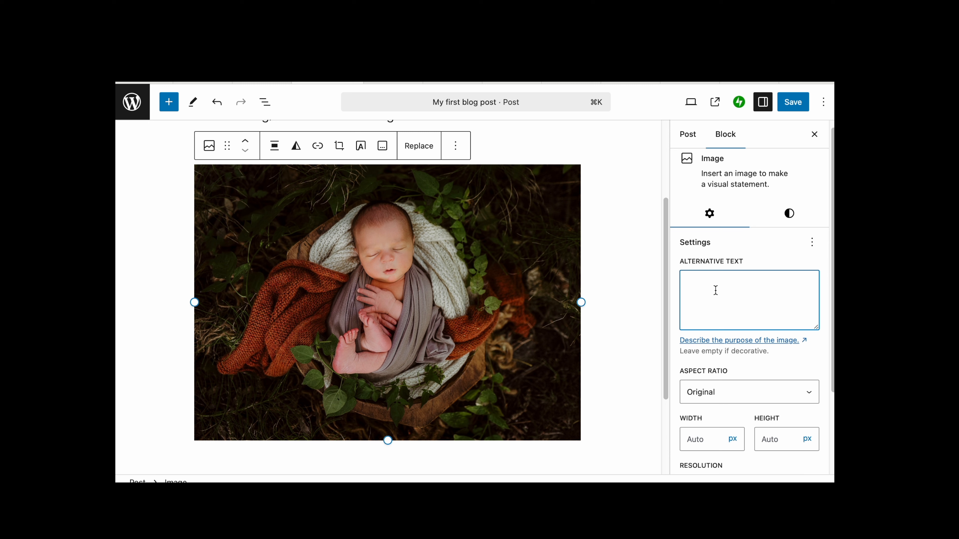
pyautogui.write('sleeping newborn baby wrapped in blank')
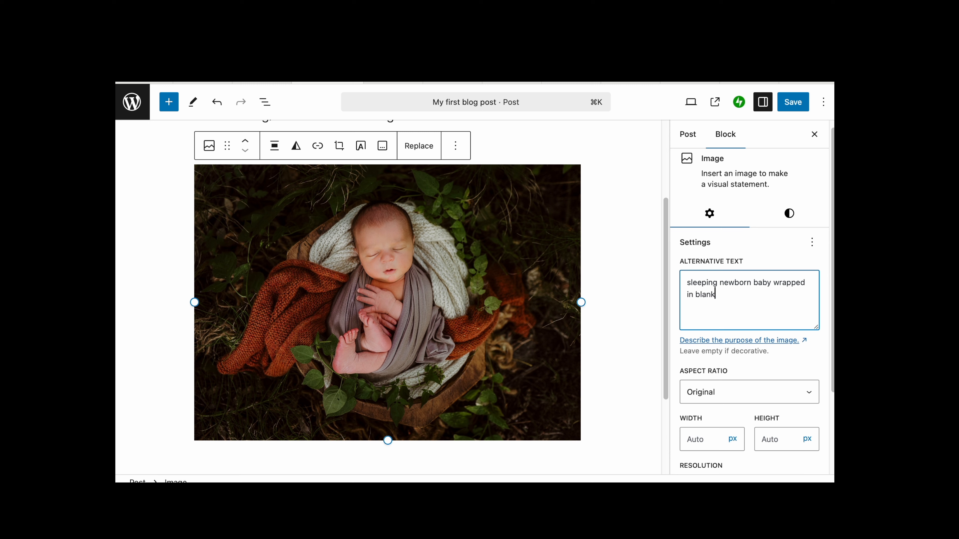
pyautogui.write('ets in dough bowl in woodland setting')
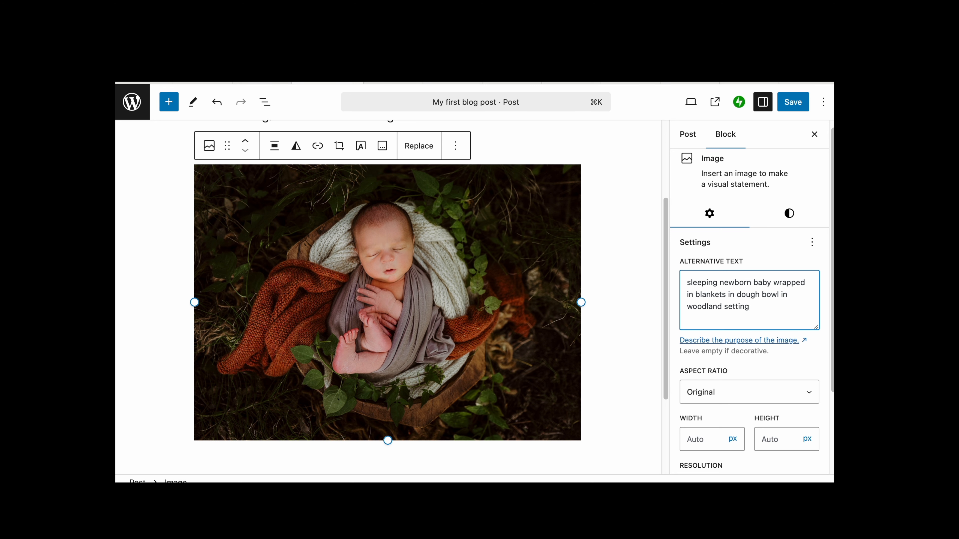
pyautogui.press('BackSpace')
pyautogui.click(623, 269)
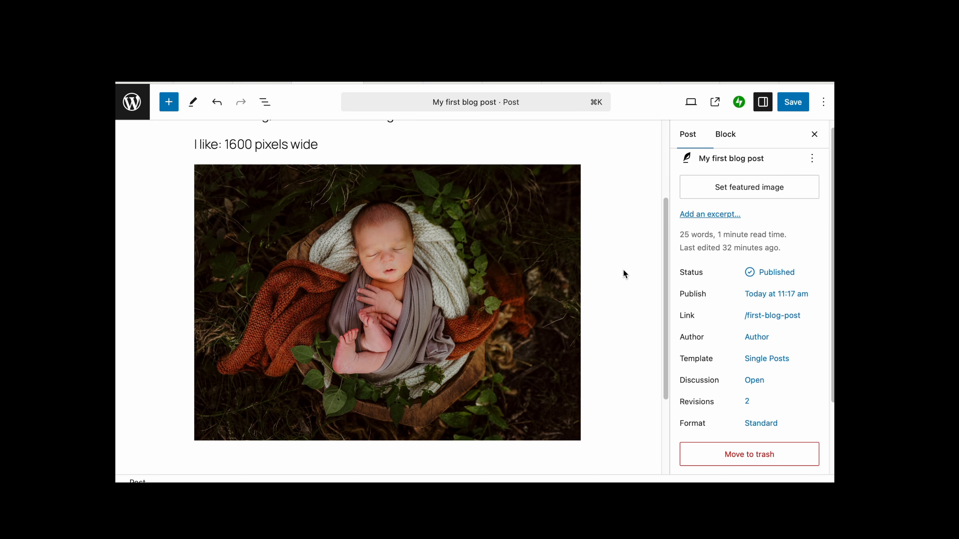
# - Add the caption "Awwww!" below the image
pyautogui.click(523, 301)
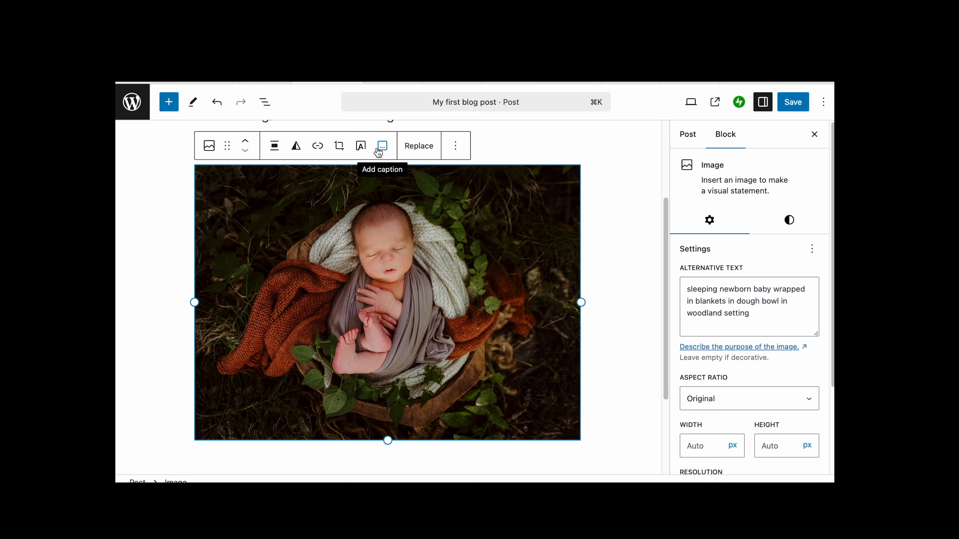
pyautogui.click(384, 151)
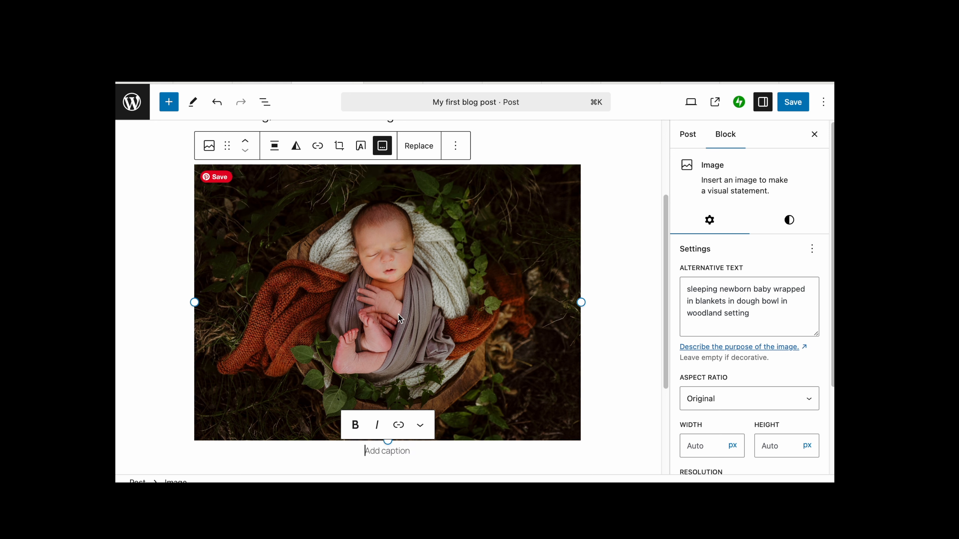
pyautogui.write('Awwww!')
pyautogui.click(605, 367)
pyautogui.click(473, 369)
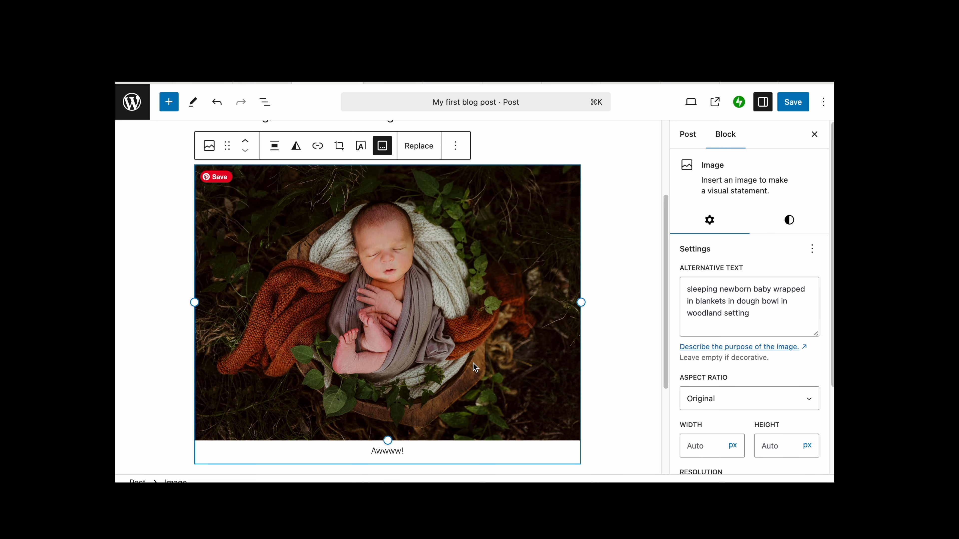
# - Open the image block's styles panel and review its style, filter and dimension options
pyautogui.scroll(1, 613, 218)
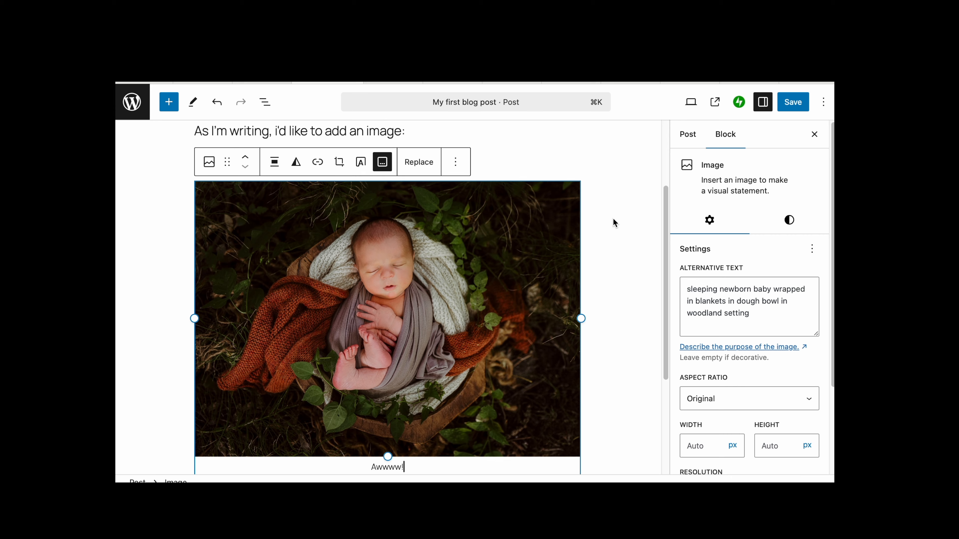
pyautogui.click(545, 166)
pyautogui.scroll(-3, 716, 344)
pyautogui.scroll(3, 716, 345)
pyautogui.click(513, 309)
pyautogui.click(787, 224)
pyautogui.scroll(-2, 738, 272)
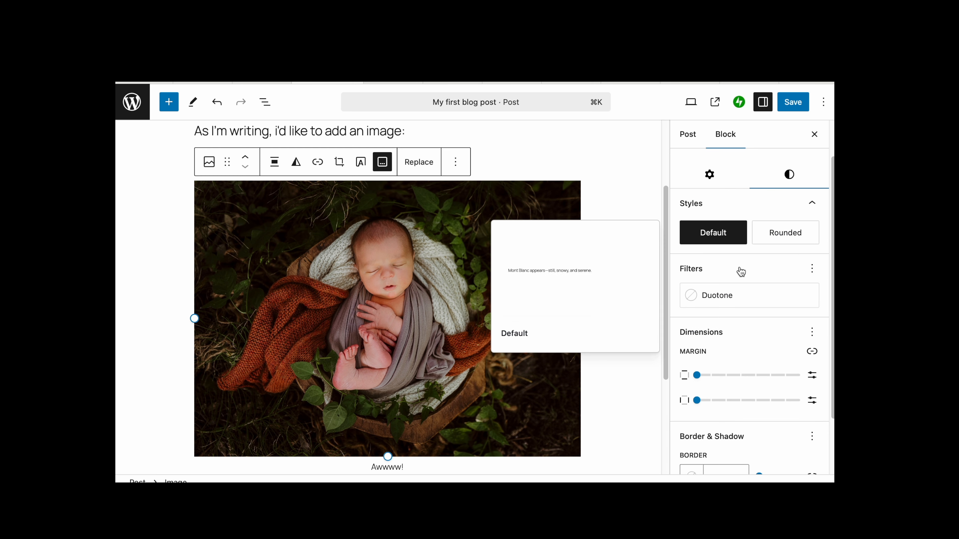
pyautogui.scroll(2, 732, 190)
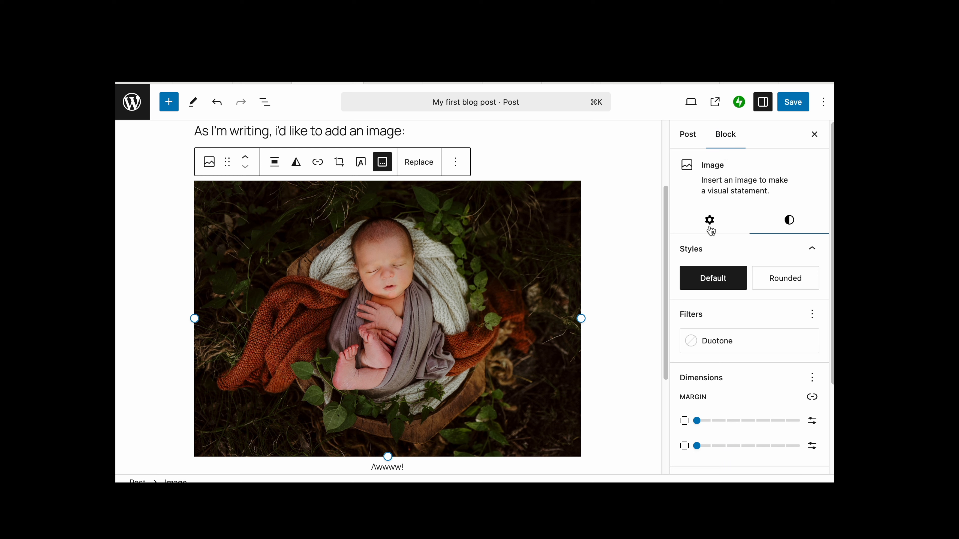
pyautogui.click(709, 220)
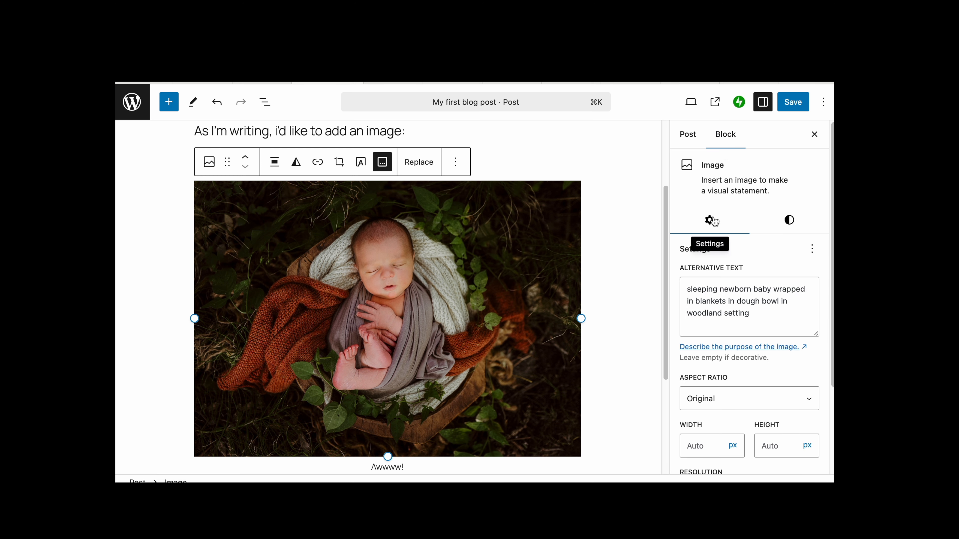
# - Try the Rounded style on the image, then set it back to Default
pyautogui.click(791, 222)
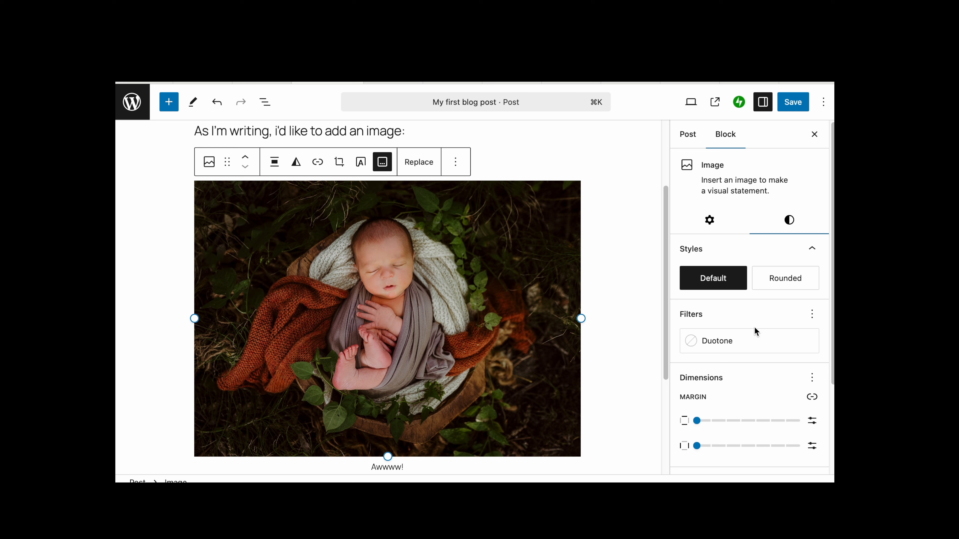
pyautogui.scroll(-3, 755, 327)
pyautogui.scroll(-1, 755, 327)
pyautogui.scroll(3, 756, 332)
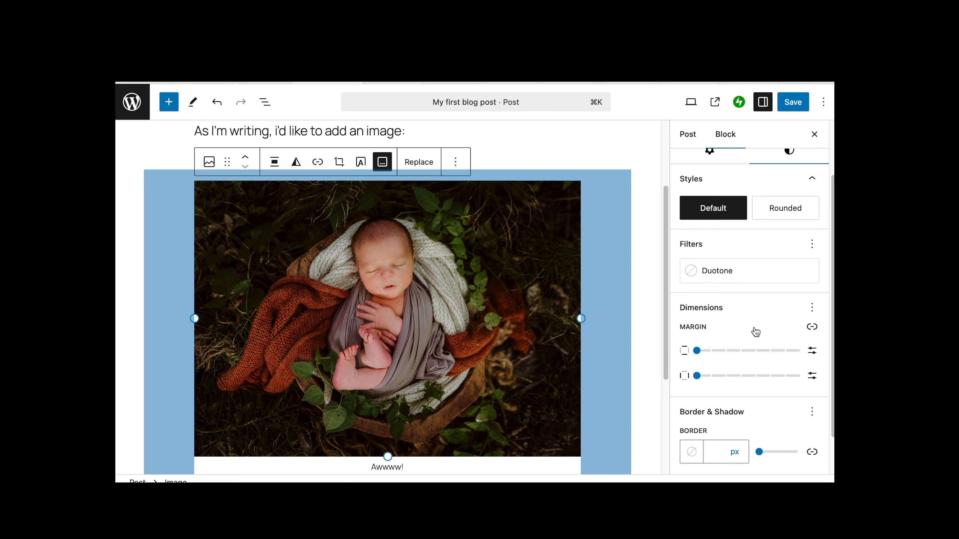
pyautogui.click(787, 283)
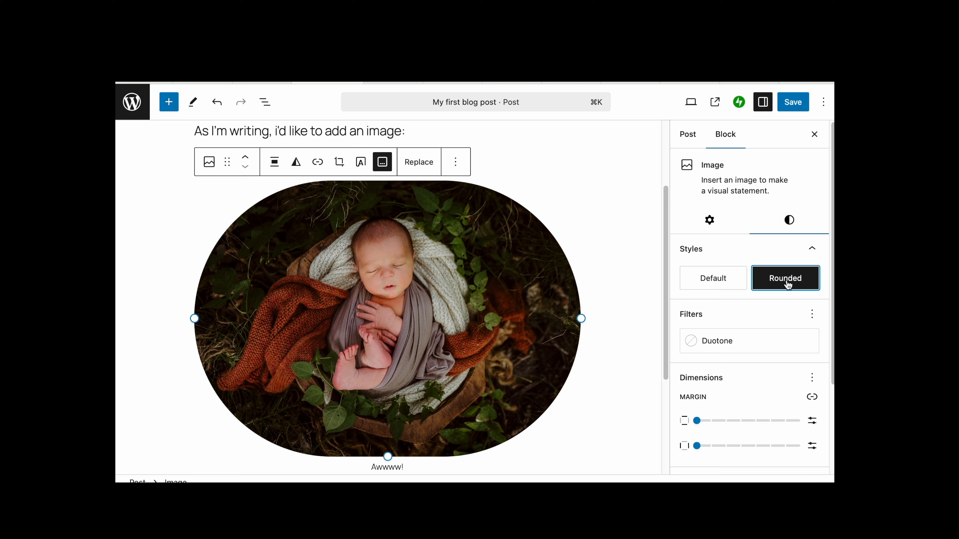
pyautogui.click(723, 278)
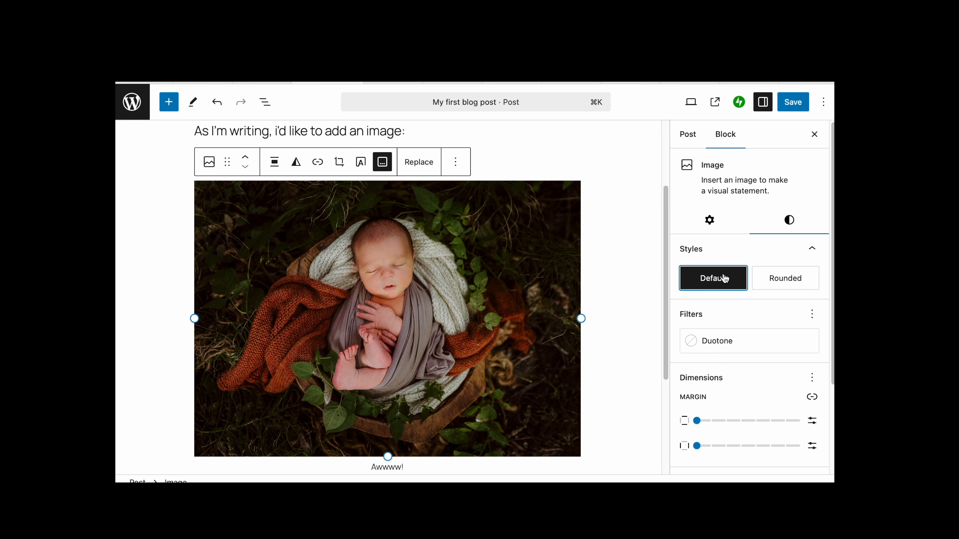
pyautogui.click(710, 221)
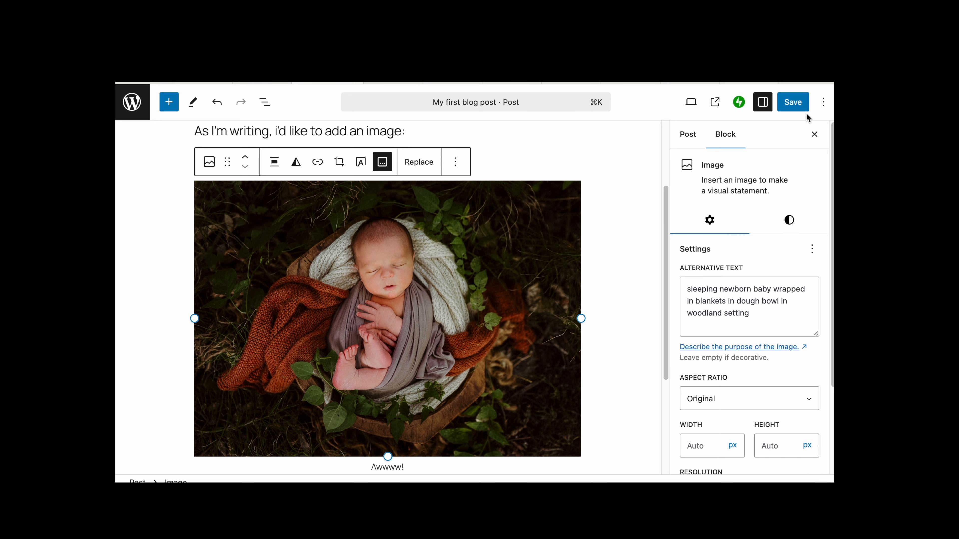
# - Save the post
pyautogui.scroll(-3, 580, 290)
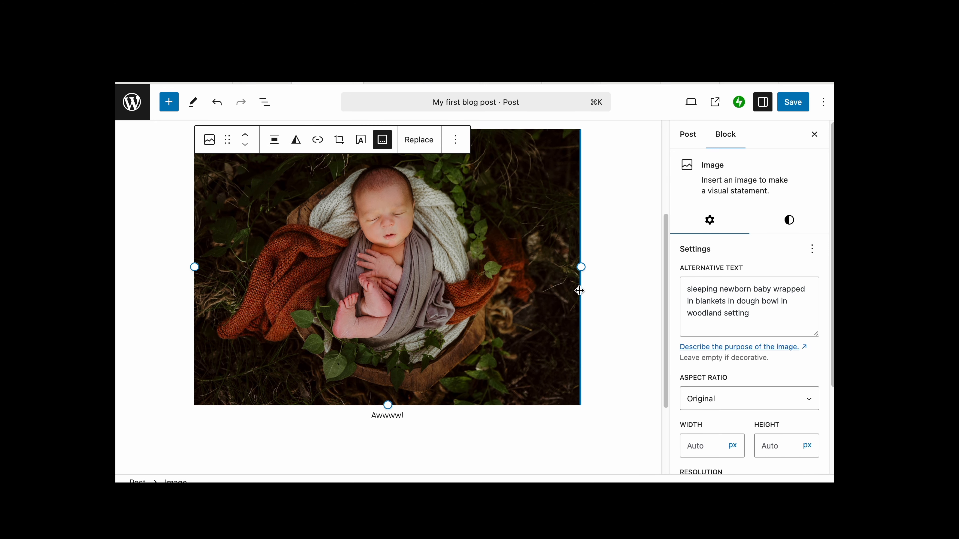
pyautogui.scroll(4, 579, 291)
pyautogui.click(791, 111)
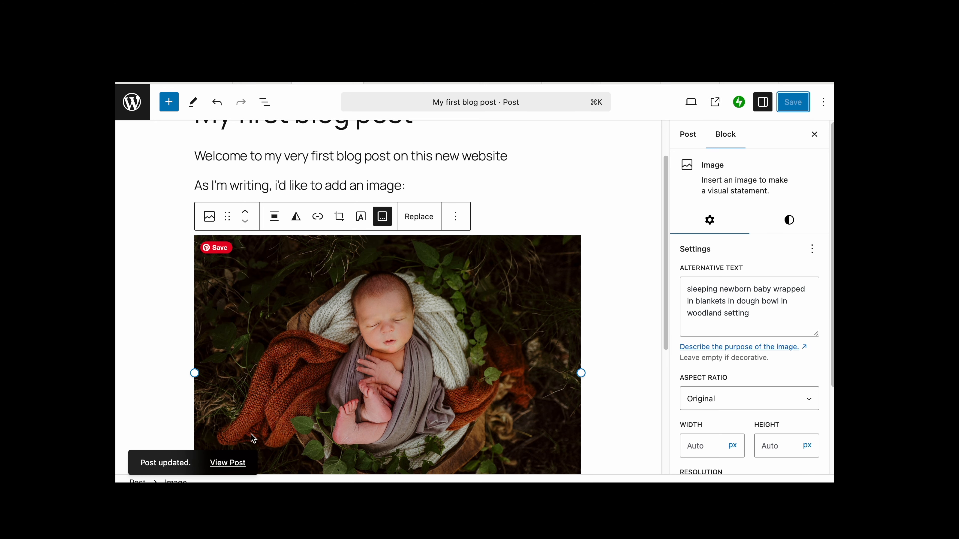
# - View the published post and examine how the image and its caption appear
pyautogui.scroll(3, 251, 434)
pyautogui.click(228, 464)
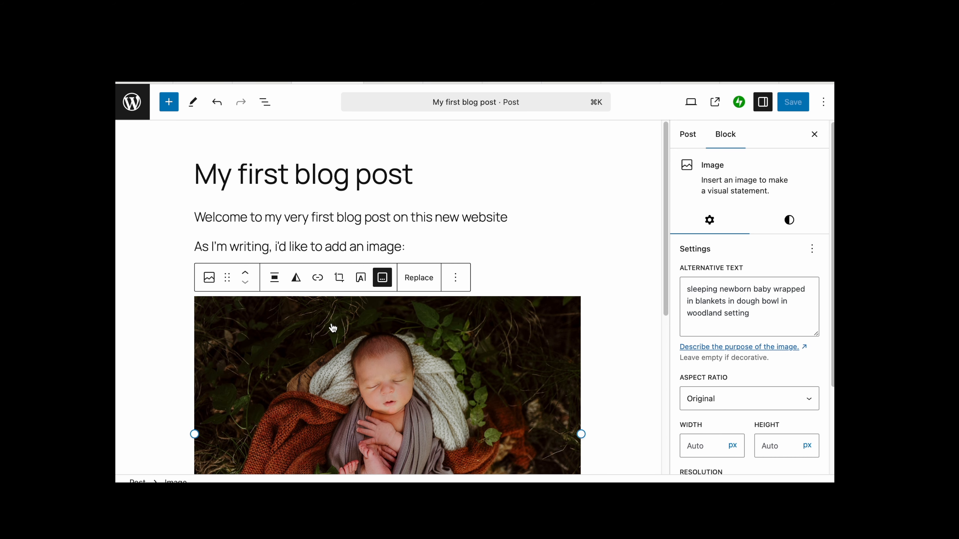
pyautogui.scroll(-2, 333, 328)
pyautogui.scroll(-7, 332, 327)
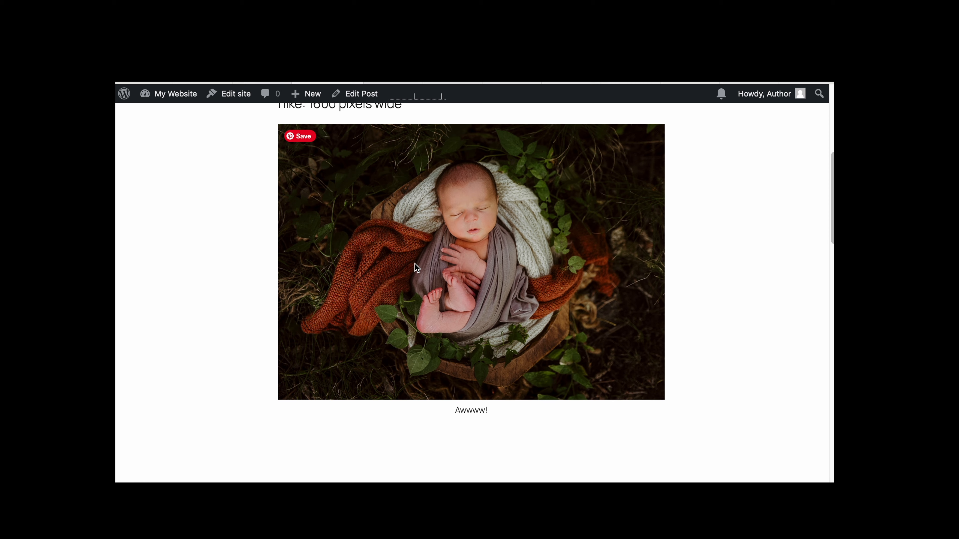
pyautogui.scroll(8, 415, 264)
pyautogui.scroll(-6, 415, 264)
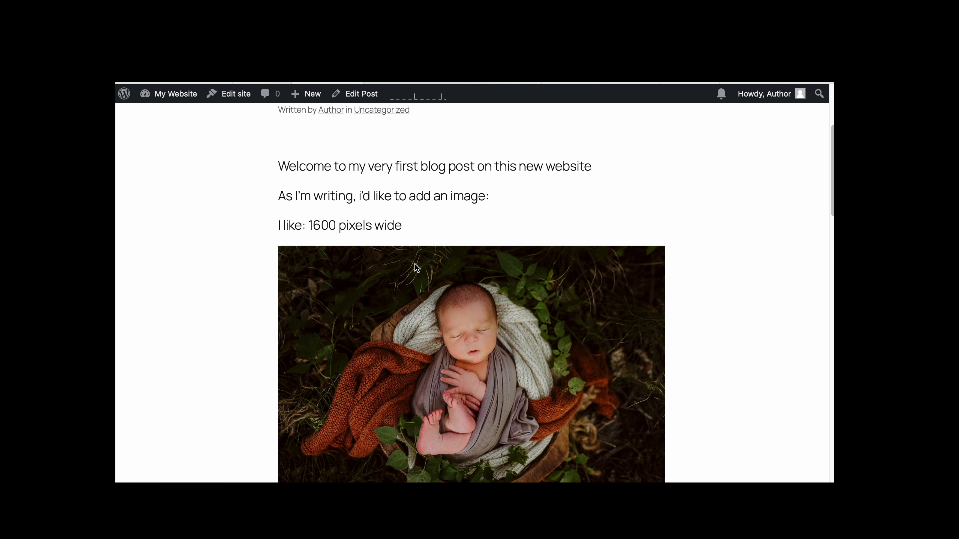
pyautogui.scroll(-2, 414, 263)
pyautogui.scroll(1, 414, 263)
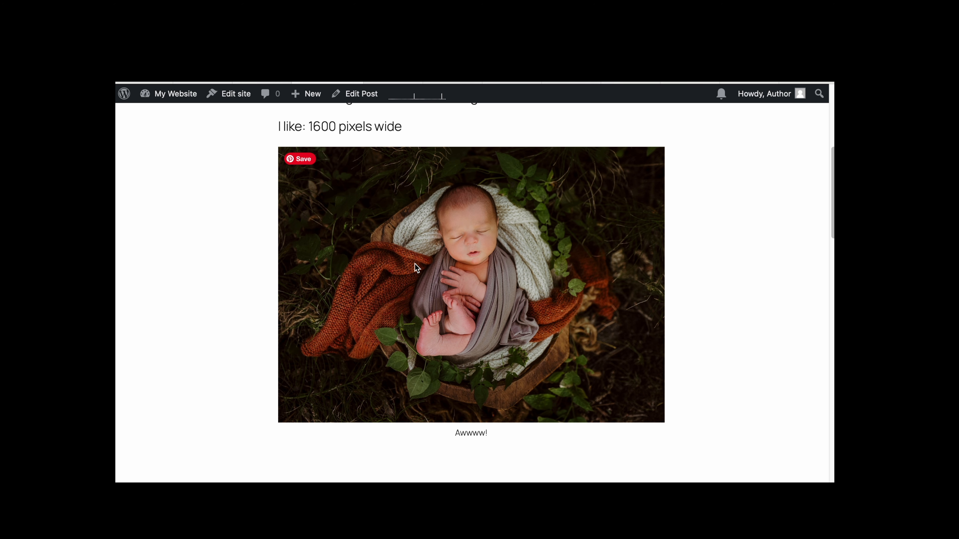
pyautogui.scroll(-3, 414, 263)
pyautogui.scroll(5, 414, 263)
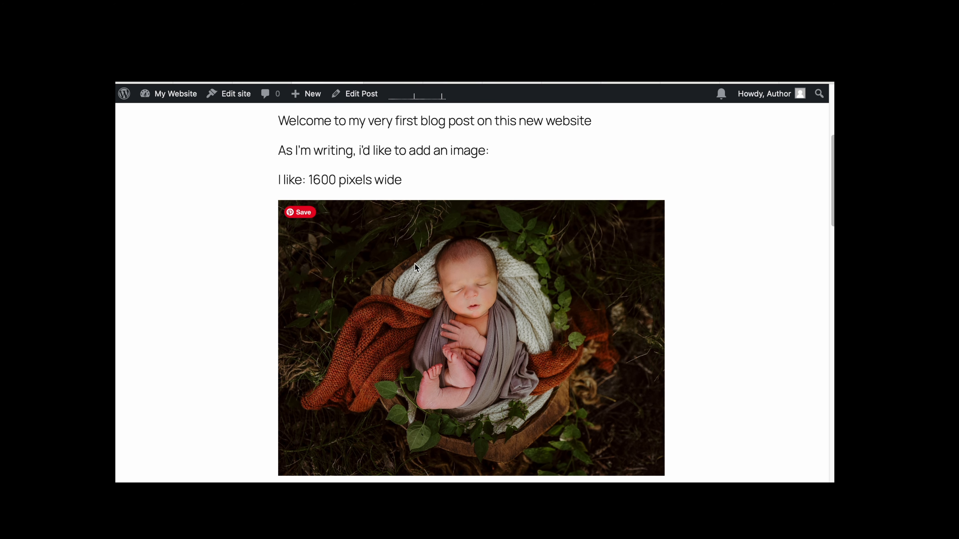
pyautogui.scroll(8, 414, 263)
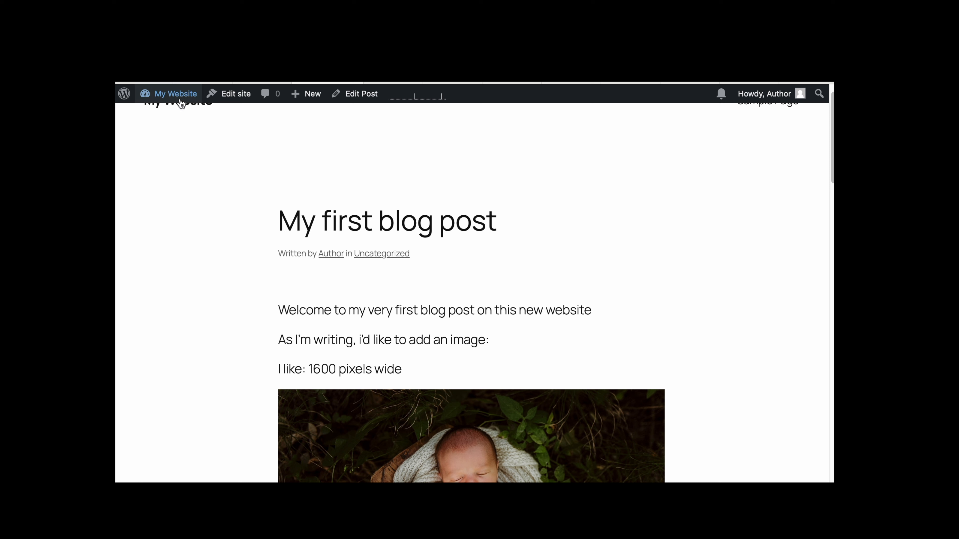
# - Open the Media Library from the dashboard and start uploading a new media file
pyautogui.moveTo(181, 103)
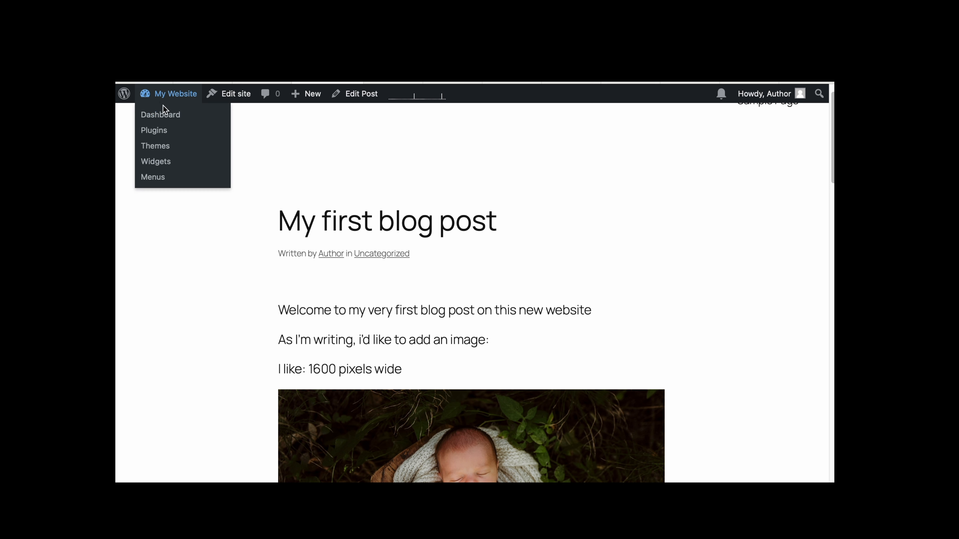
pyautogui.click(165, 119)
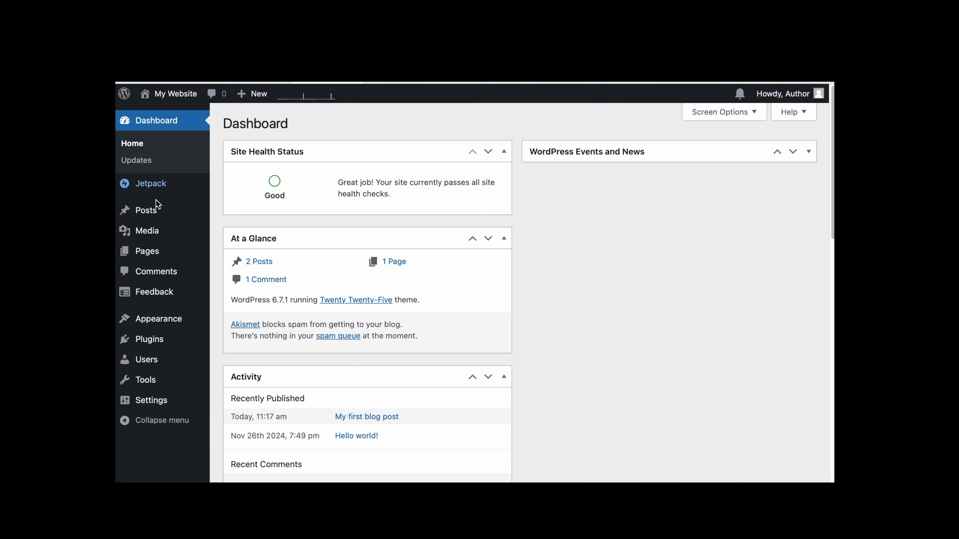
pyautogui.moveTo(153, 214)
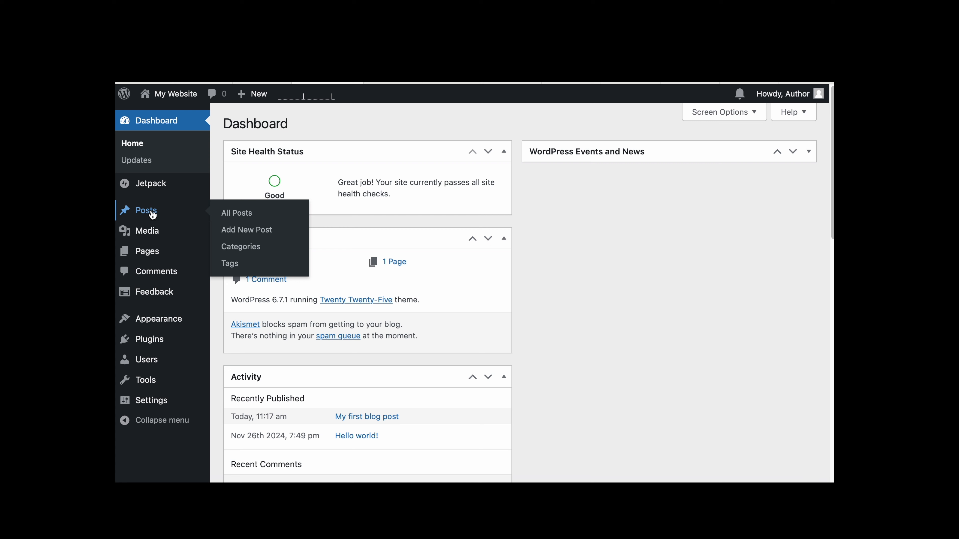
pyautogui.moveTo(147, 236)
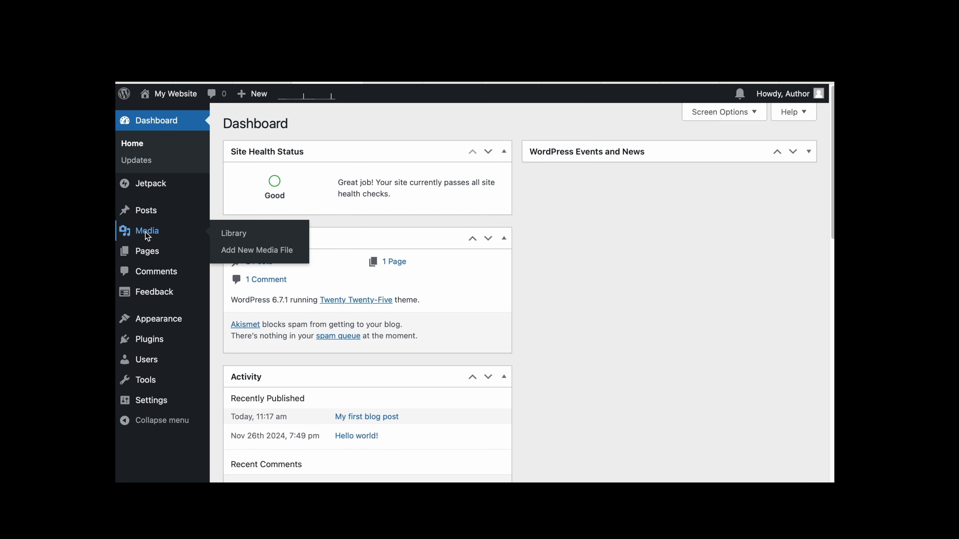
pyautogui.click(147, 235)
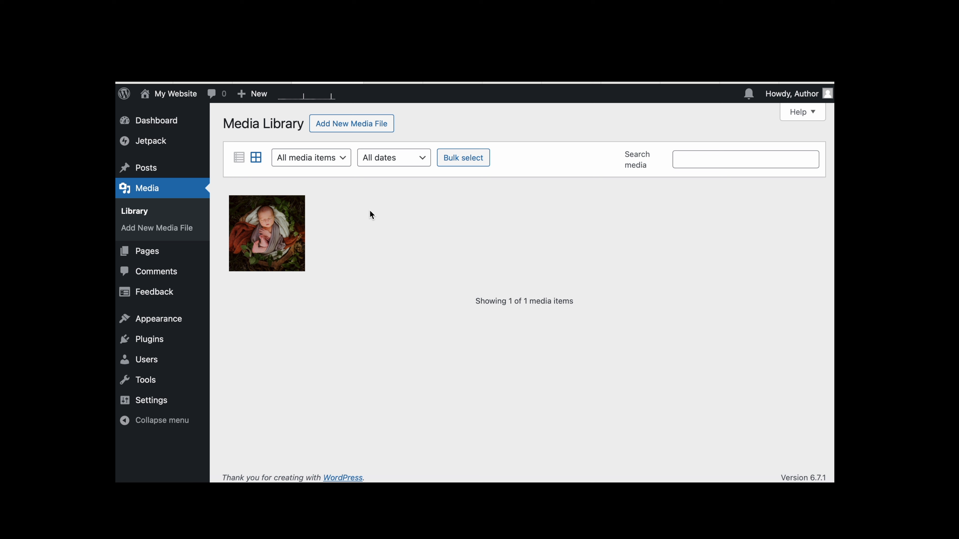
pyautogui.click(355, 130)
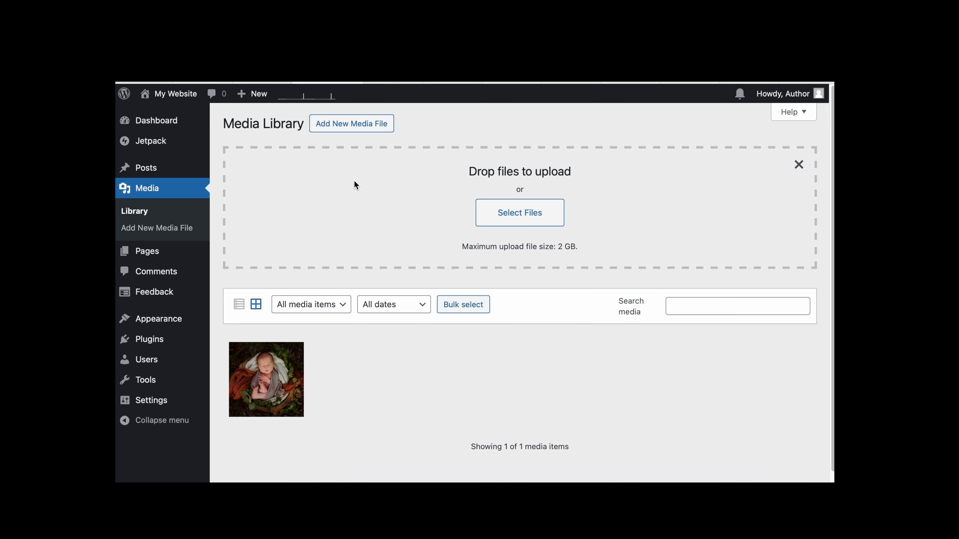
pyautogui.click(516, 220)
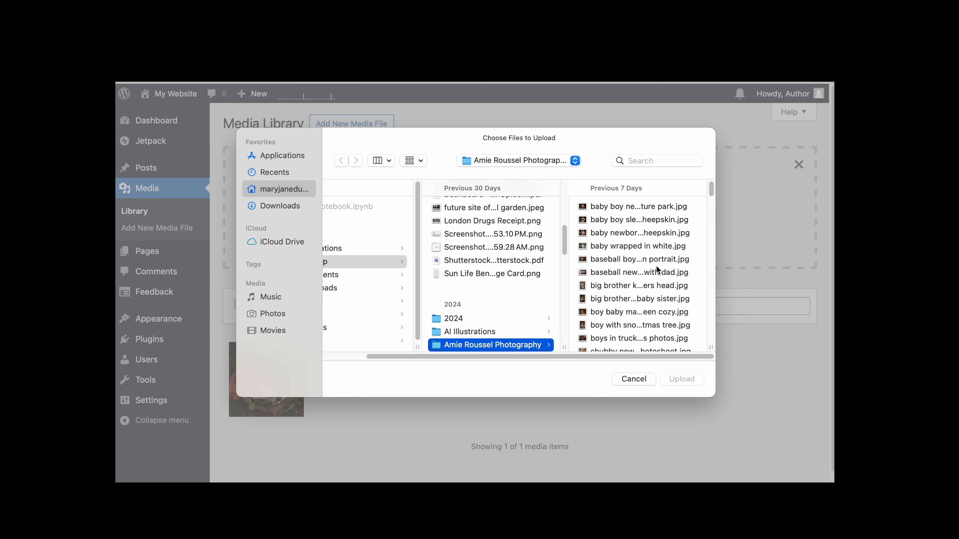
# - Inspect the dimensions of the candidate newborn photos in the file picker
pyautogui.click(645, 205)
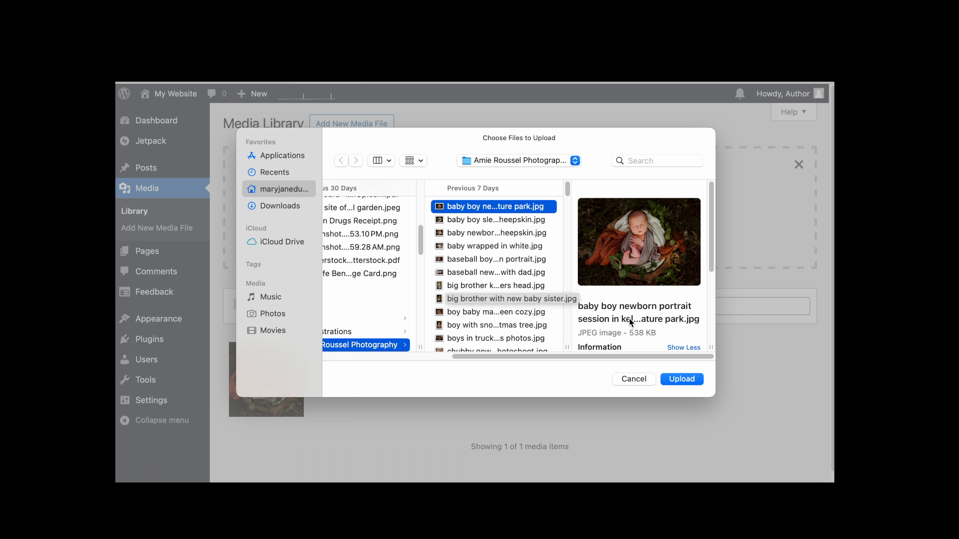
pyautogui.scroll(-4, 629, 318)
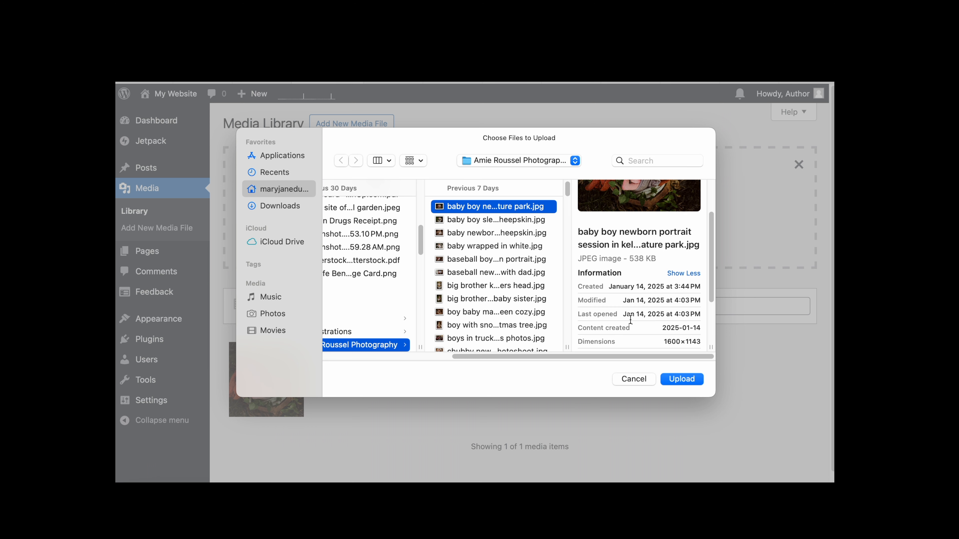
pyautogui.scroll(3, 630, 320)
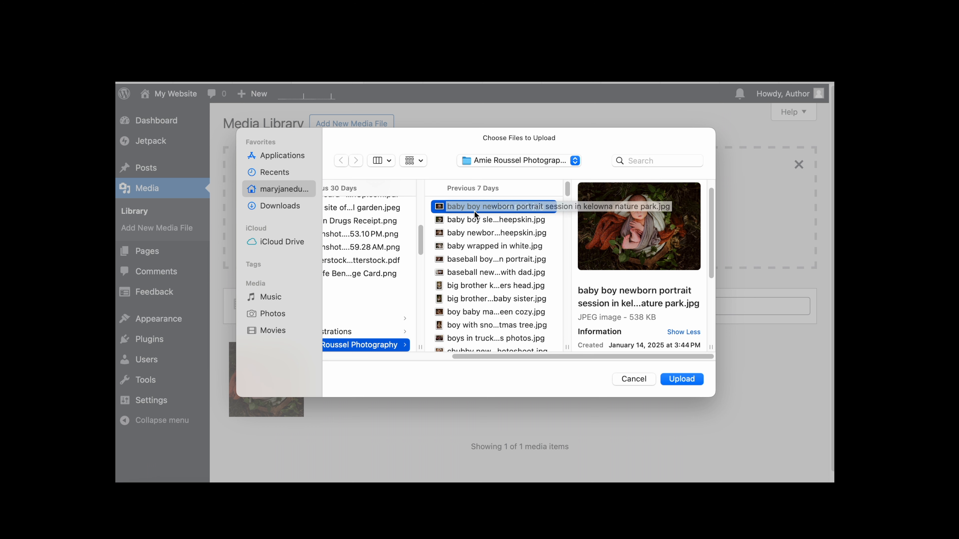
pyautogui.click(473, 221)
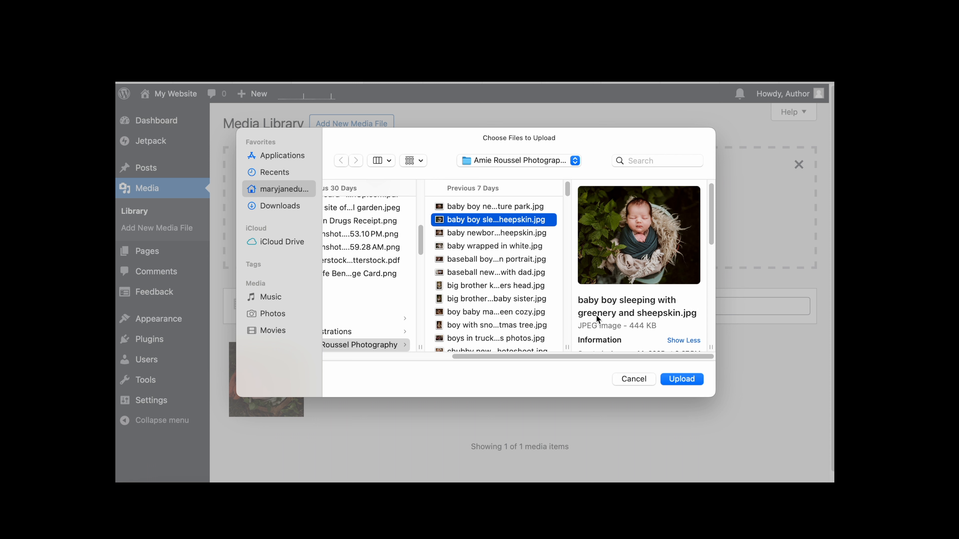
pyautogui.scroll(-5, 629, 317)
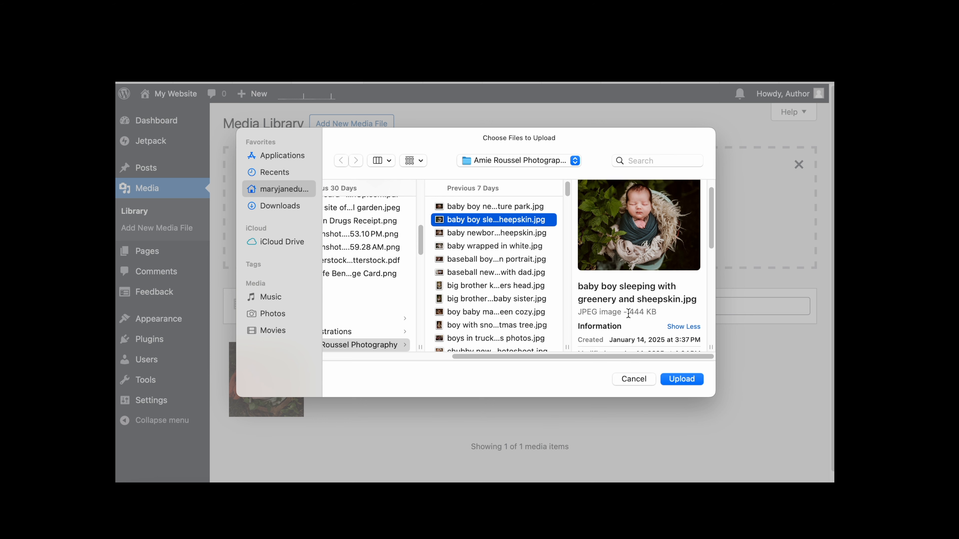
pyautogui.scroll(-2, 629, 313)
pyautogui.moveTo(663, 321)
pyautogui.mouseDown()
pyautogui.moveTo(688, 319)
pyautogui.moveTo(680, 320)
pyautogui.mouseUp()
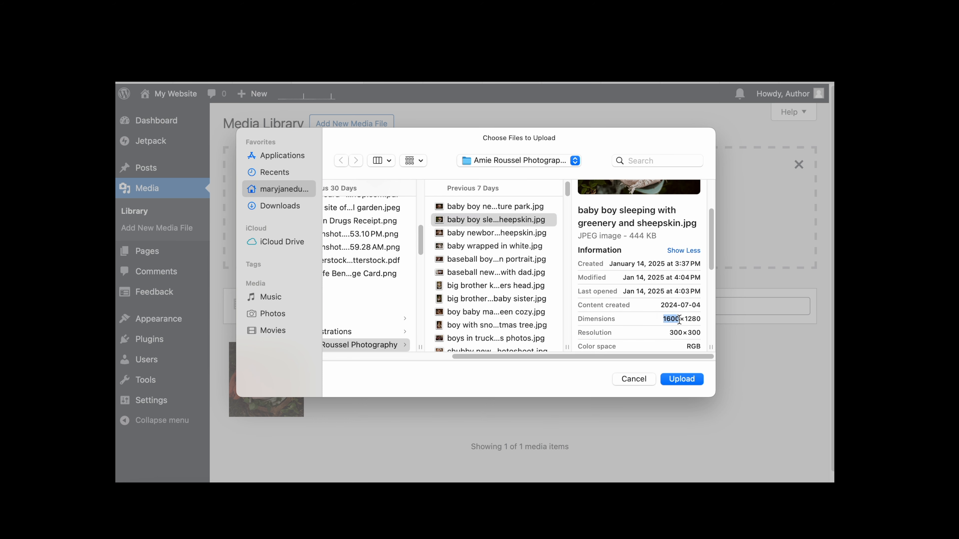
pyautogui.click(509, 233)
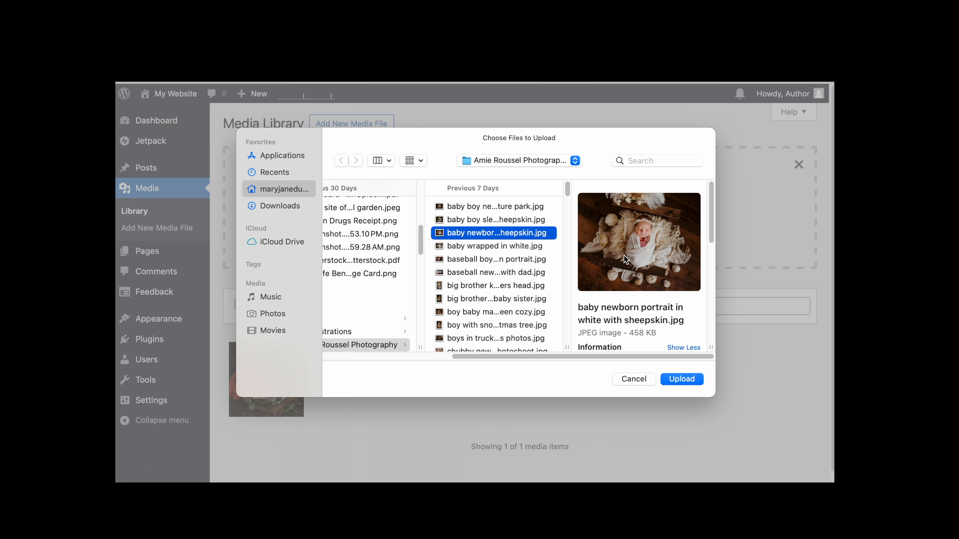
pyautogui.scroll(-3, 645, 245)
pyautogui.scroll(-4, 655, 320)
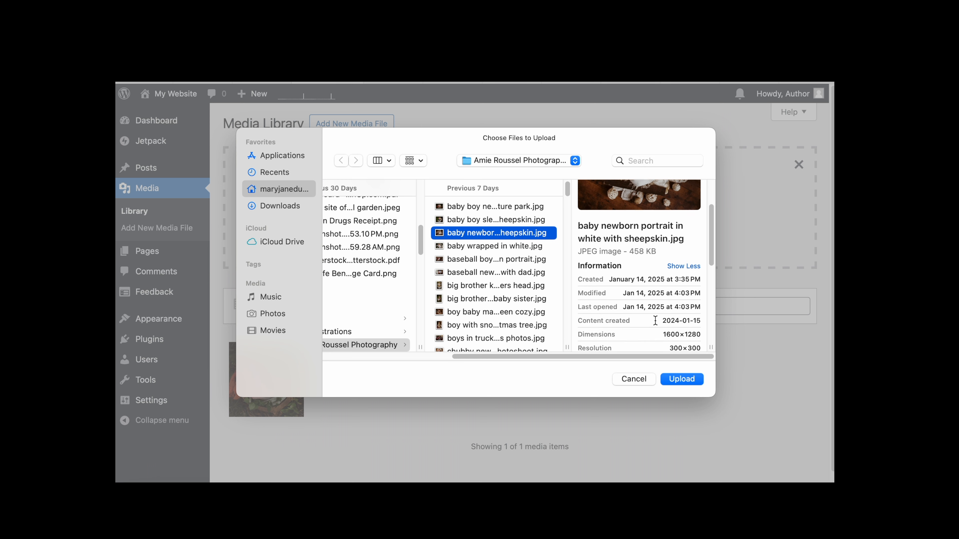
pyautogui.scroll(-1, 655, 321)
pyautogui.moveTo(663, 304); pyautogui.dragTo(679, 304)
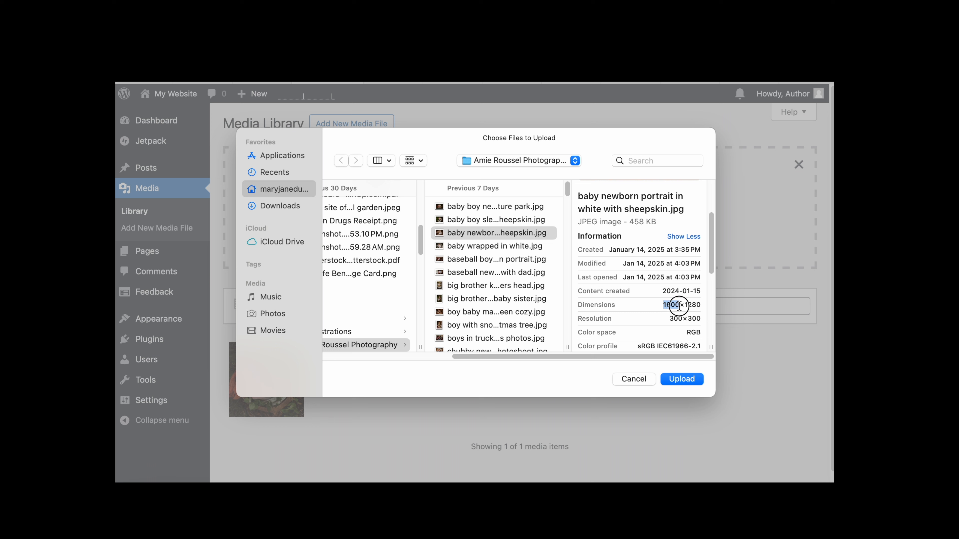
# - Upload the three newborn photos: baby boy sleeping with sheepskin, baby newborn portrait in white with sheepskin, and baby wrapped in white
pyautogui.click(507, 219)
pyautogui.click(507, 248)
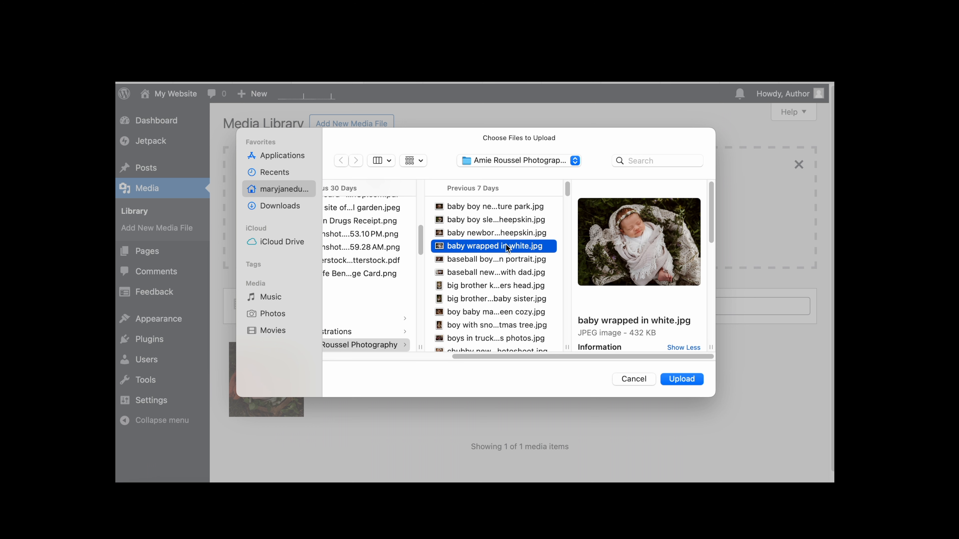
pyautogui.keyDown('shift'); pyautogui.click(510, 225); pyautogui.keyUp('shift')
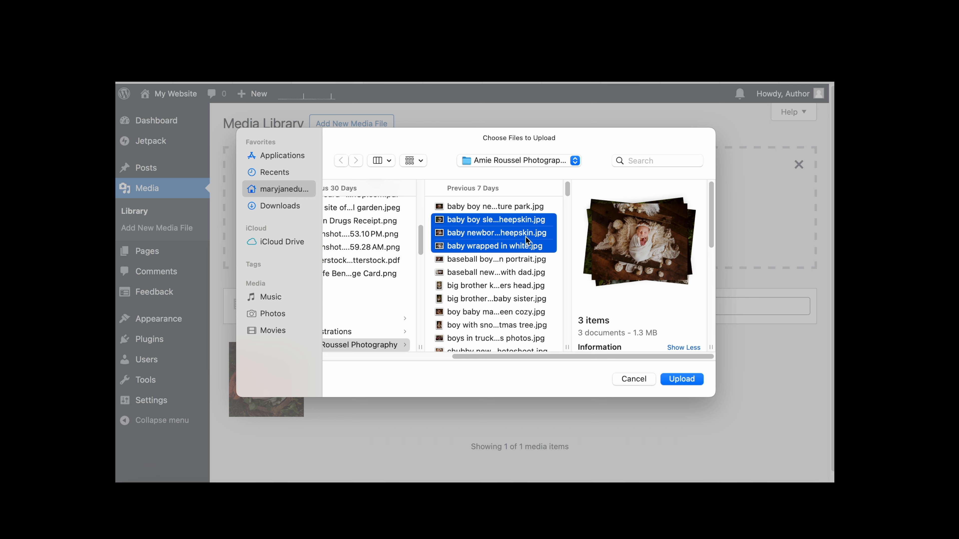
pyautogui.click(682, 379)
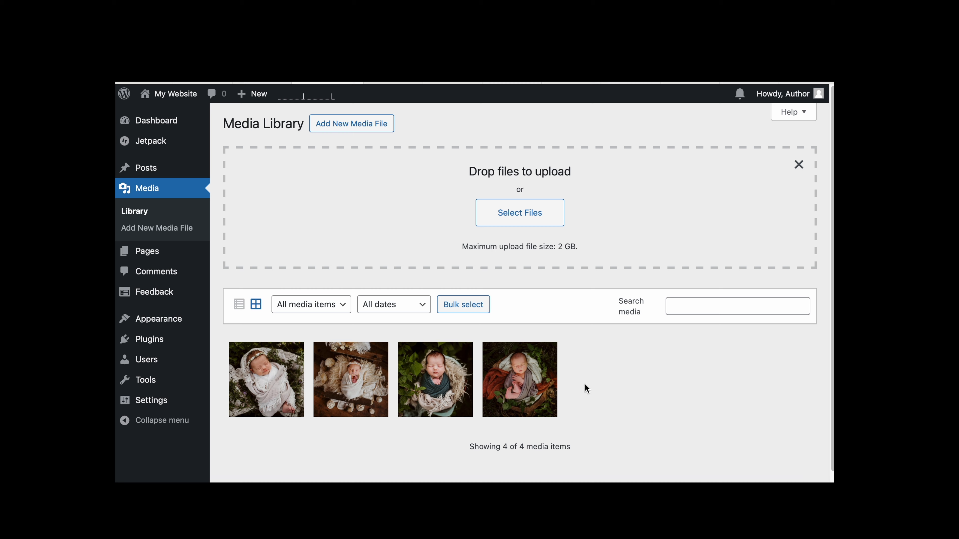
# - Open the nature-park newborn photo's details and set its alt text to 'sleeping newborn baby wrapped in blankets in woodland setting'
pyautogui.scroll(-1, 585, 384)
pyautogui.click(523, 378)
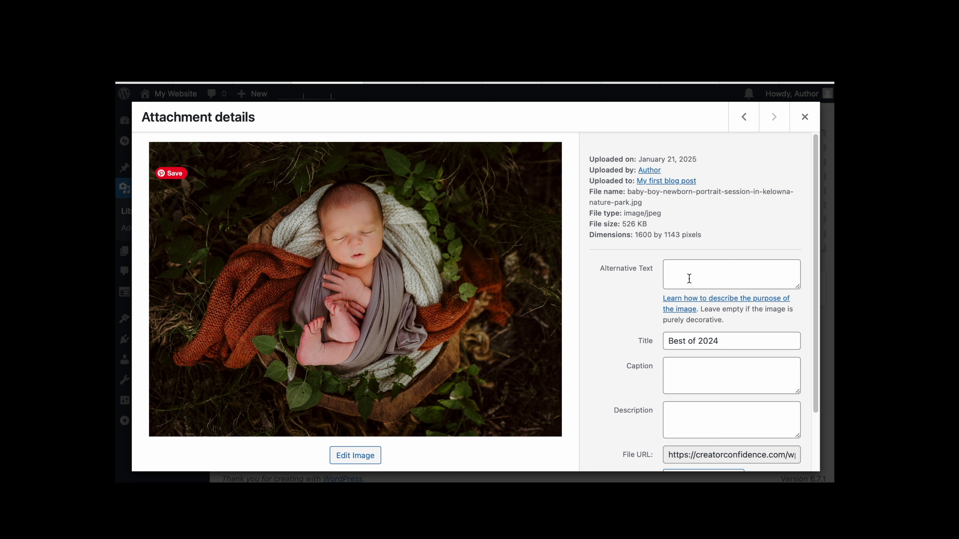
pyautogui.moveTo(599, 268); pyautogui.dragTo(654, 268)
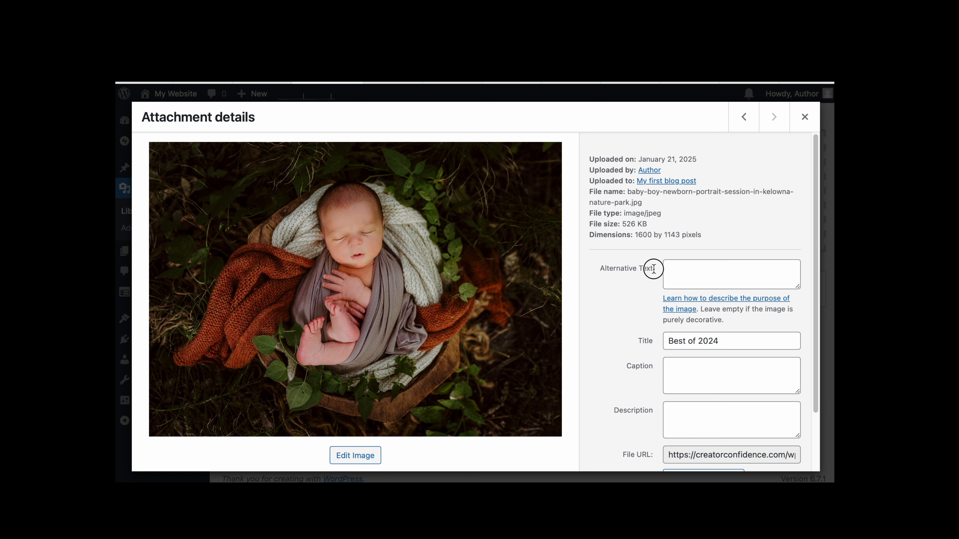
pyautogui.click(701, 278)
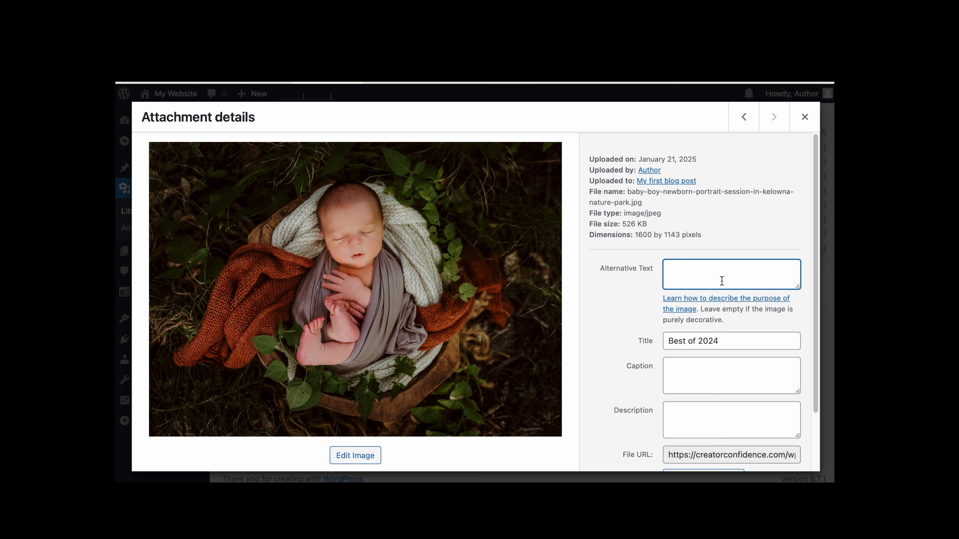
pyautogui.write('sleeping newborn baby wrapped in blankets in woodland setting')
# - Copy that alt text into the nature-park photo's Title field
pyautogui.press('super+a')
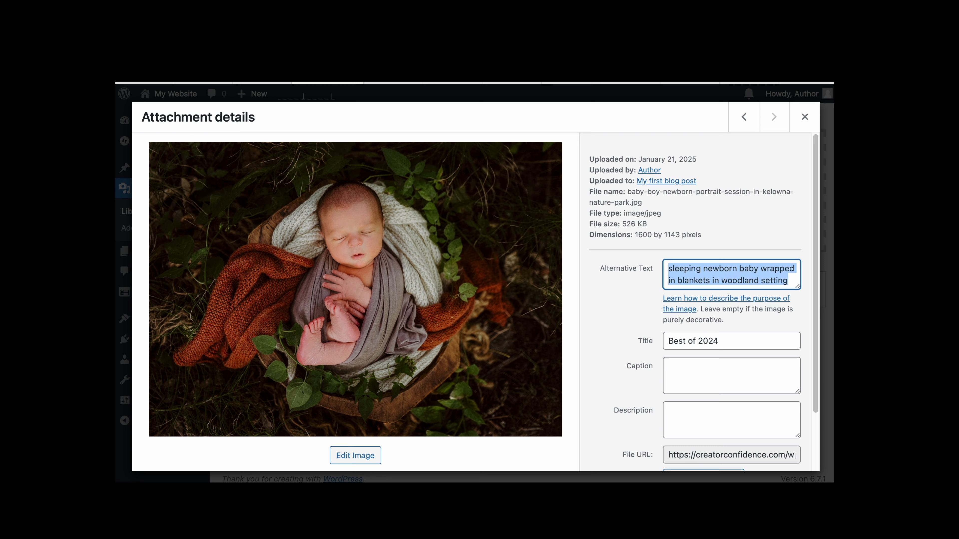
pyautogui.click(742, 339)
pyautogui.moveTo(740, 339); pyautogui.dragTo(665, 339)
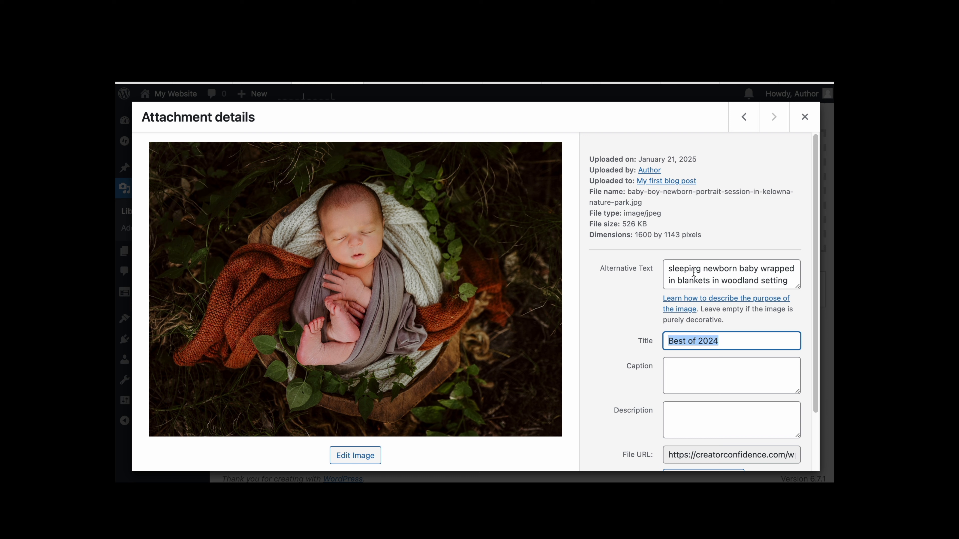
pyautogui.press('super+v')
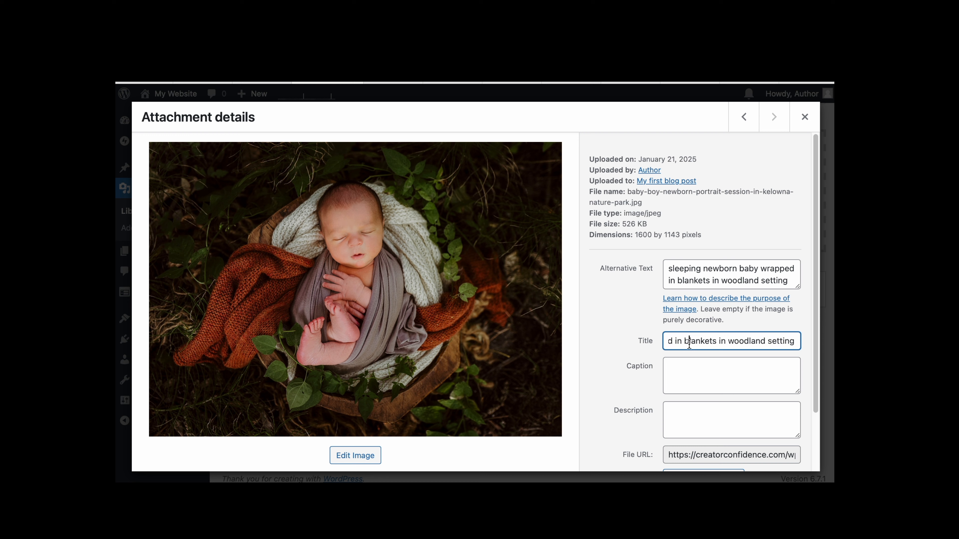
pyautogui.click(690, 378)
pyautogui.click(673, 341)
pyautogui.click(678, 276)
pyautogui.click(680, 339)
pyautogui.moveTo(680, 339); pyautogui.dragTo(665, 341)
pyautogui.click(694, 281)
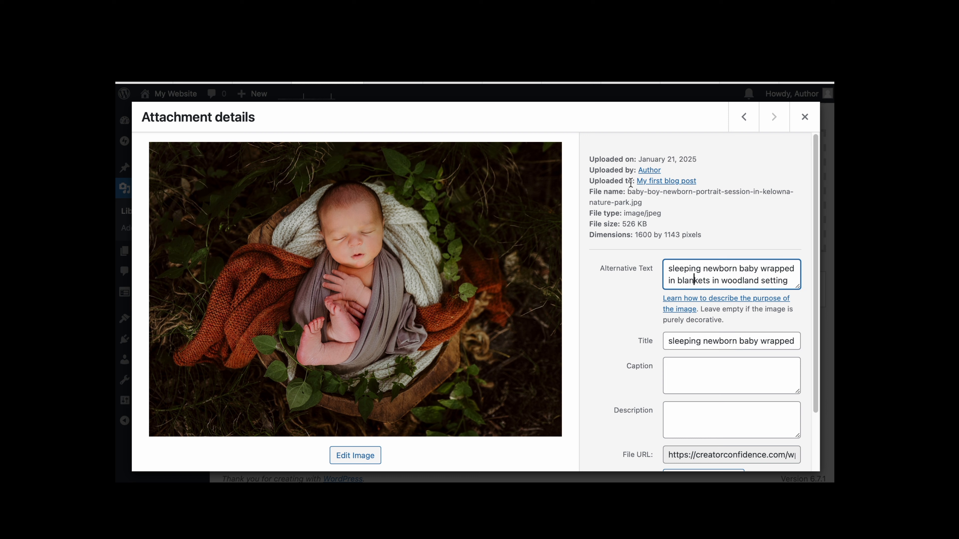
# - Move to the previous photo and set its alt text to 'baby boy sleeping with greenery around him'
pyautogui.click(636, 193)
pyautogui.moveTo(636, 193); pyautogui.dragTo(630, 204)
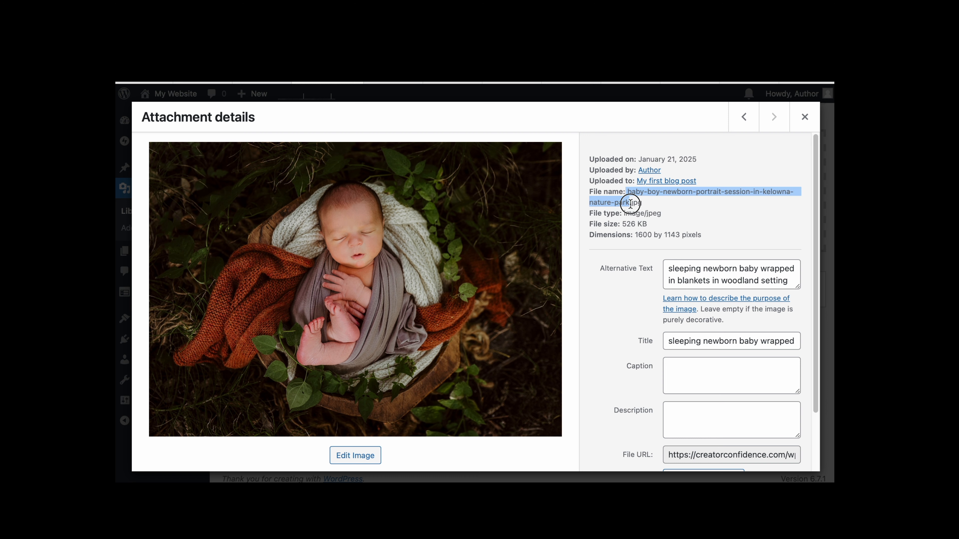
pyautogui.click(634, 193)
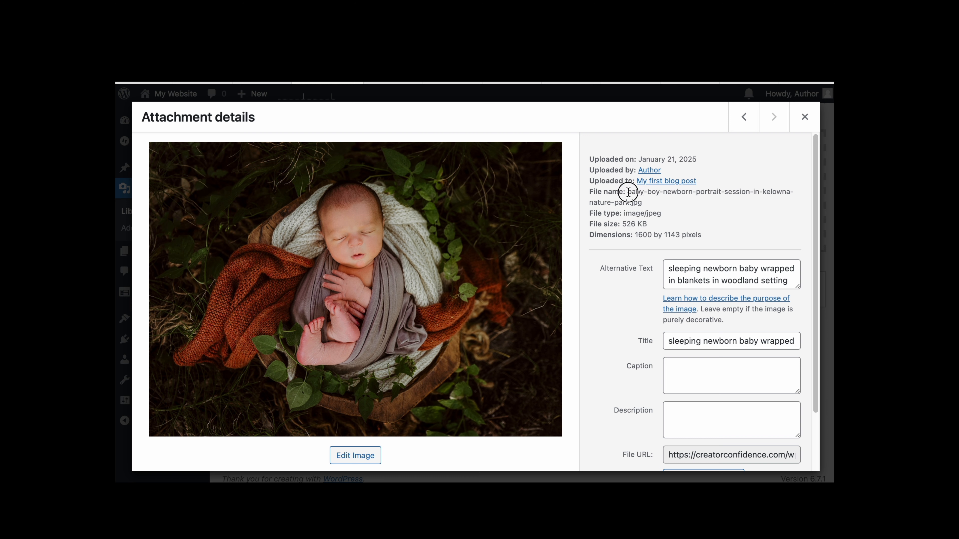
pyautogui.moveTo(628, 192); pyautogui.dragTo(628, 201)
pyautogui.scroll(-3, 628, 299)
pyautogui.scroll(3, 628, 298)
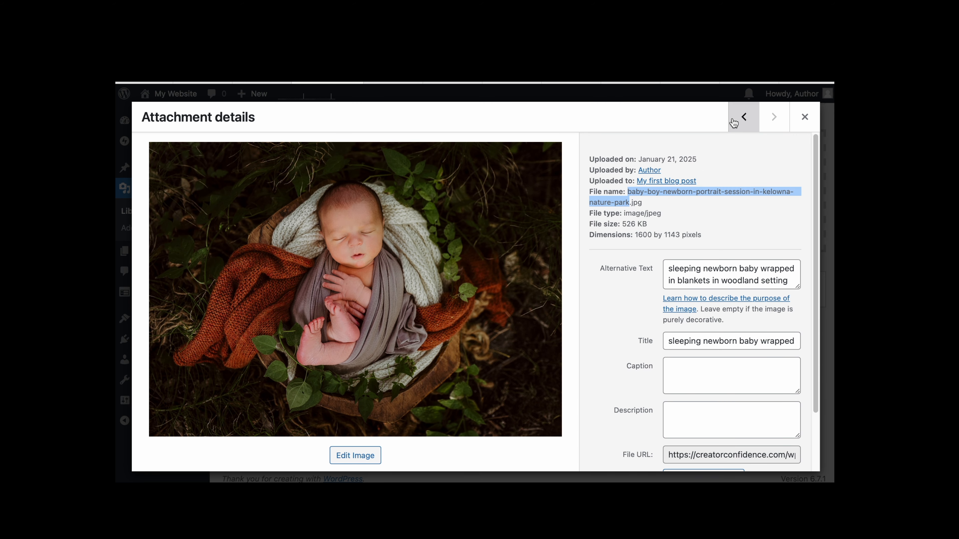
pyautogui.click(745, 121)
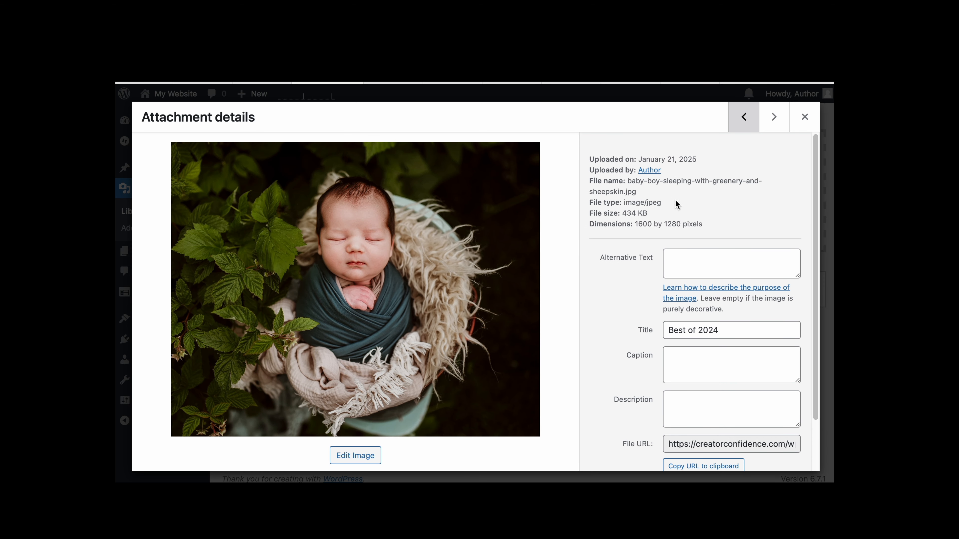
pyautogui.click(701, 271)
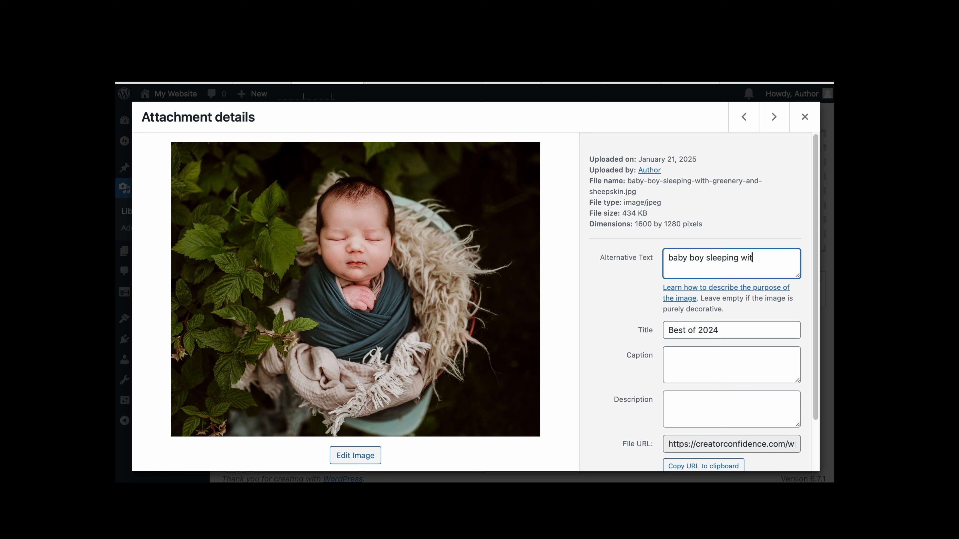
pyautogui.write('round him')
# - Copy the alt text into the baby boy photo's Title field
pyautogui.hotkey('ctrl', 'a')
pyautogui.hotkey('ctrl', 'c')
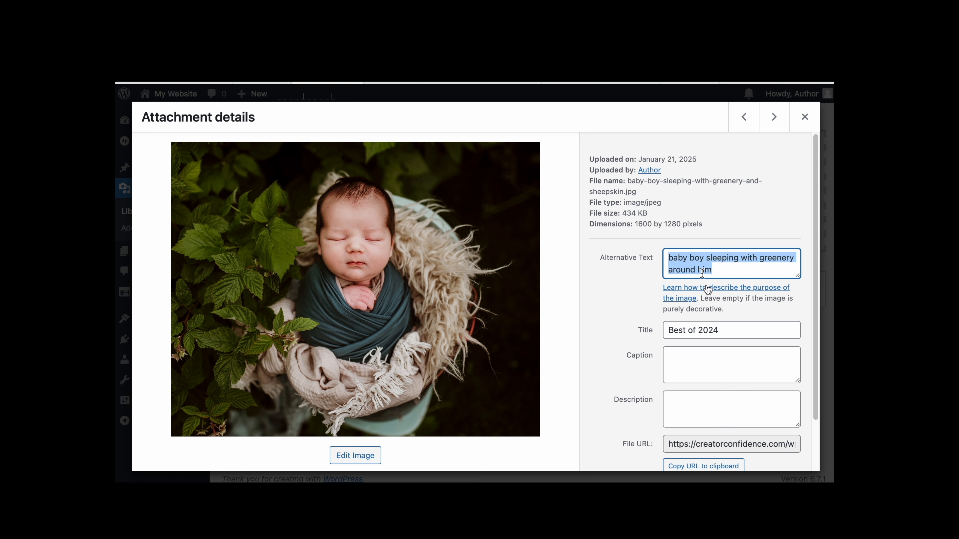
pyautogui.click(723, 331)
pyautogui.hotkey('ctrl', 'a')
pyautogui.hotkey('ctrl', 'v')
# - Move to the previous photo and set its alt text to 'newborn baby girl portrait in white'
pyautogui.click(743, 117)
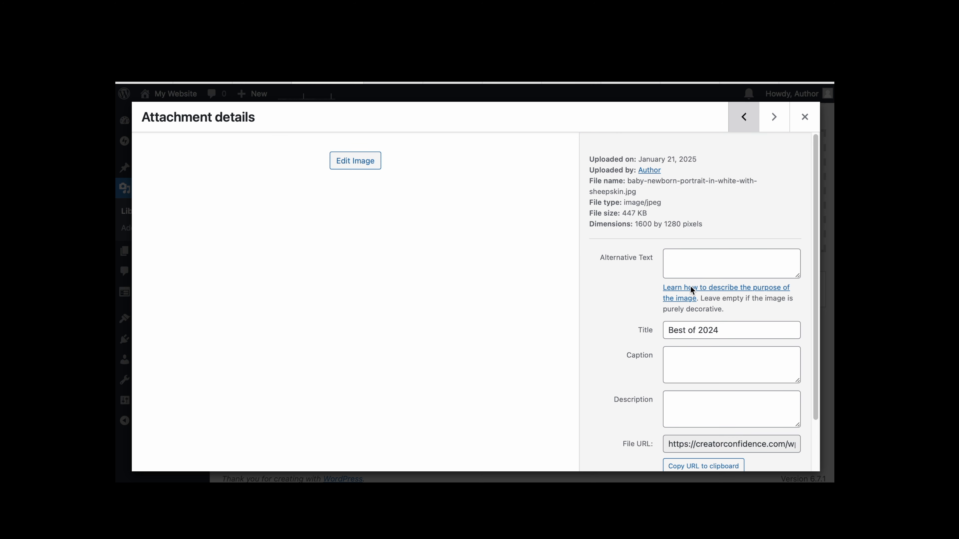
pyautogui.click(690, 267)
pyautogui.write('newborn baby girl portrait')
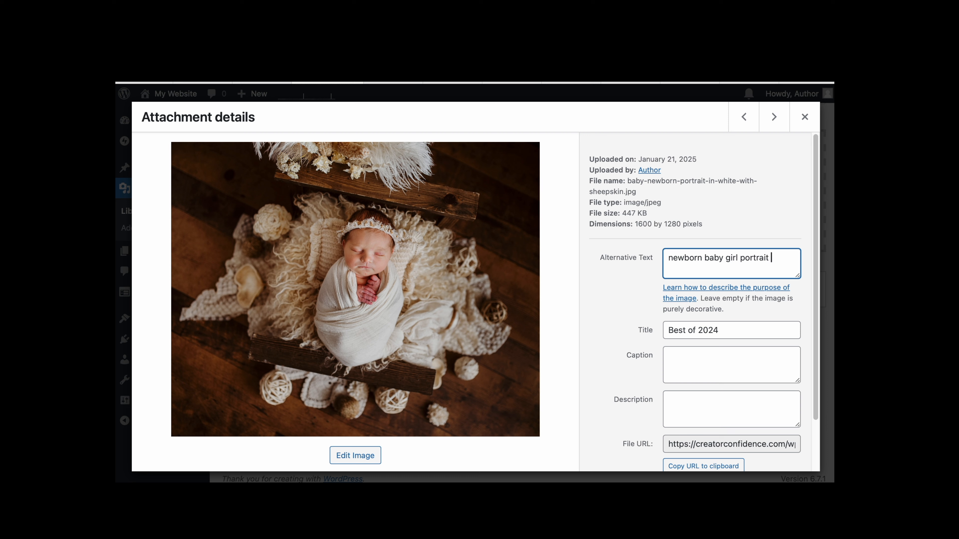
pyautogui.write(' in white')
# - Copy the alt text into the baby girl portrait's Title field
pyautogui.hotkey('ctrl', 'a')
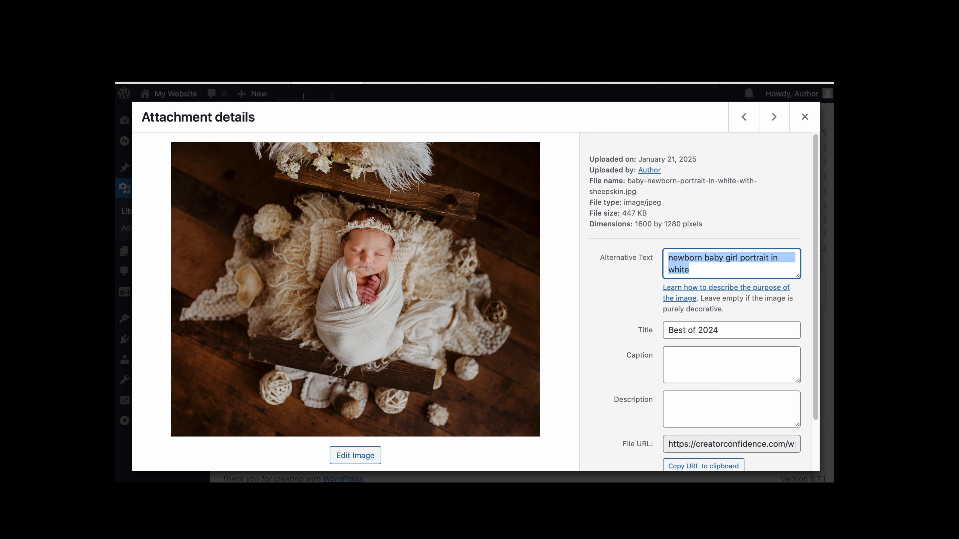
pyautogui.hotkey('ctrl', 'c')
pyautogui.click(722, 332)
pyautogui.hotkey('ctrl', 'a')
pyautogui.hotkey('ctrl', 'v')
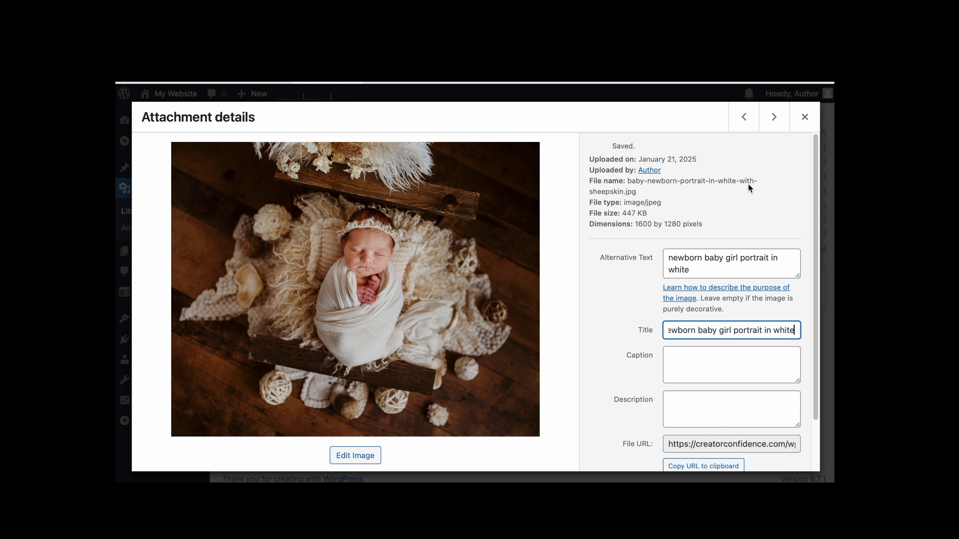
# - Move to the previous photo and set its alt text to 'sleeping baby with flower crown and cozy blanket in woodland setting'
pyautogui.click(742, 119)
pyautogui.moveTo(636, 215)
pyautogui.mouseDown()
pyautogui.moveTo(689, 213)
pyautogui.moveTo(623, 212)
pyautogui.moveTo(636, 214)
pyautogui.mouseUp()
pyautogui.click(649, 211)
pyautogui.click(653, 215)
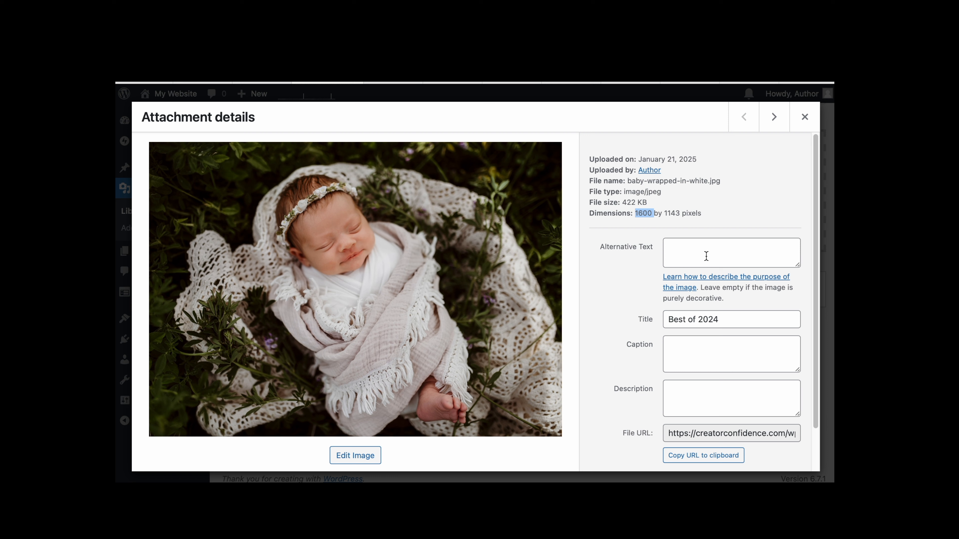
pyautogui.click(669, 215)
pyautogui.click(679, 253)
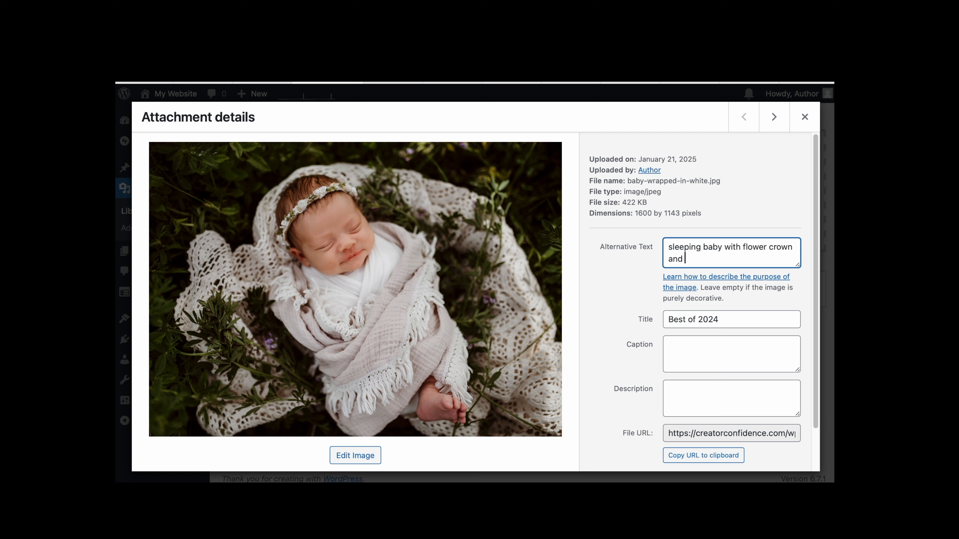
pyautogui.write('lanket in woodland ')
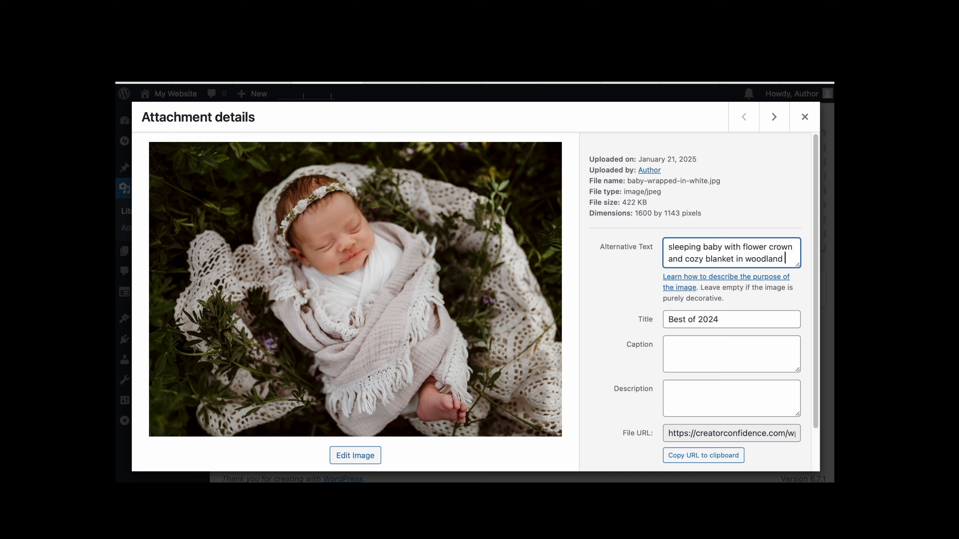
pyautogui.write('set')
# - Copy the alt text into the flower-crown photo's Title field
pyautogui.hotkey('ctrl', 'a')
pyautogui.hotkey('ctrl', 'c')
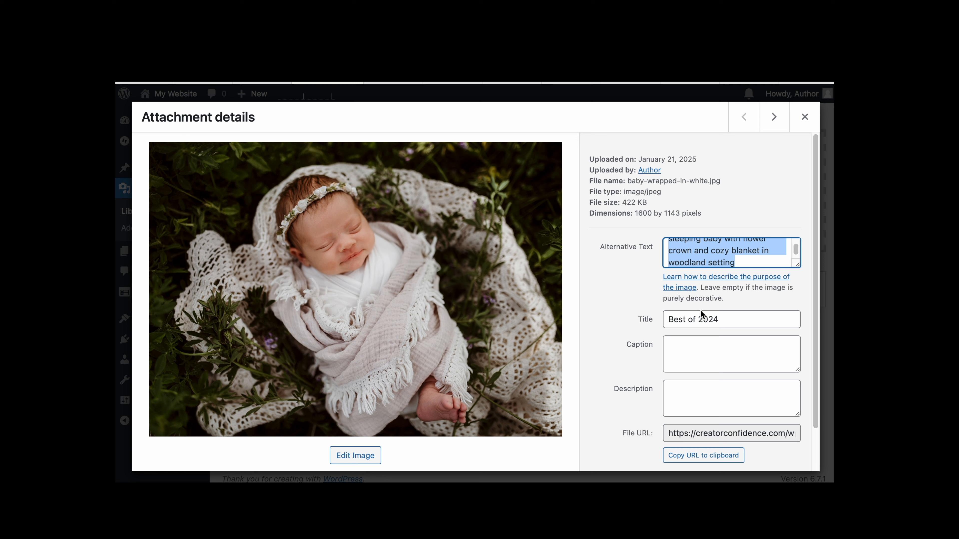
pyautogui.click(702, 317)
pyautogui.hotkey('ctrl', 'a')
pyautogui.hotkey('ctrl', 'v')
# - Step through the photos to review their alt text and titles, then close the attachment details
pyautogui.scroll(2, 698, 255)
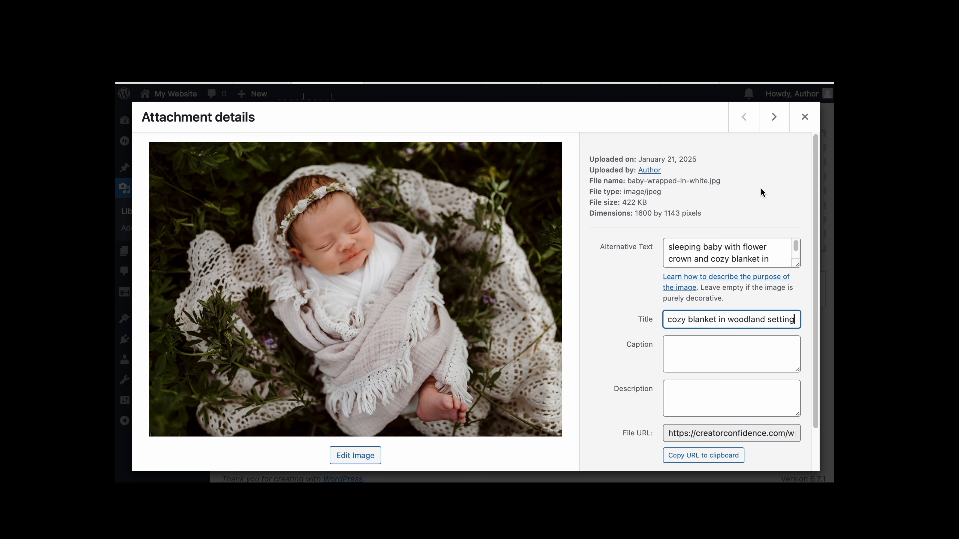
pyautogui.scroll(-3, 760, 188)
pyautogui.scroll(3, 743, 220)
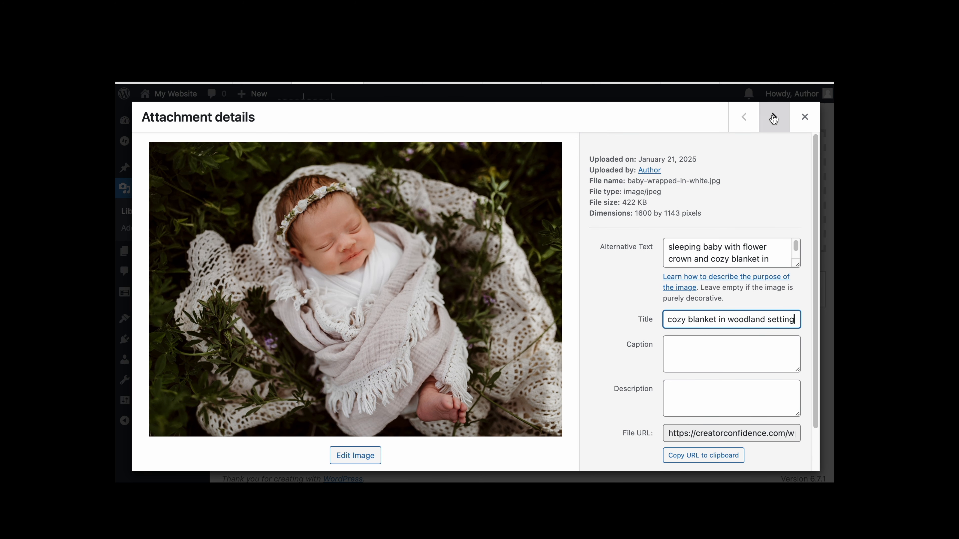
pyautogui.click(774, 116)
pyautogui.click(745, 117)
pyautogui.scroll(-2, 728, 199)
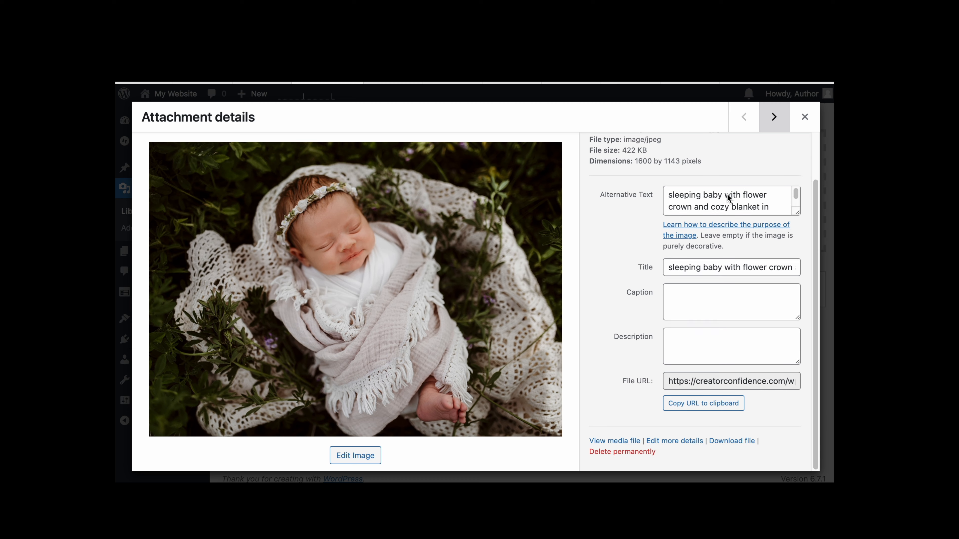
pyautogui.click(776, 115)
pyautogui.click(776, 122)
pyautogui.click(775, 119)
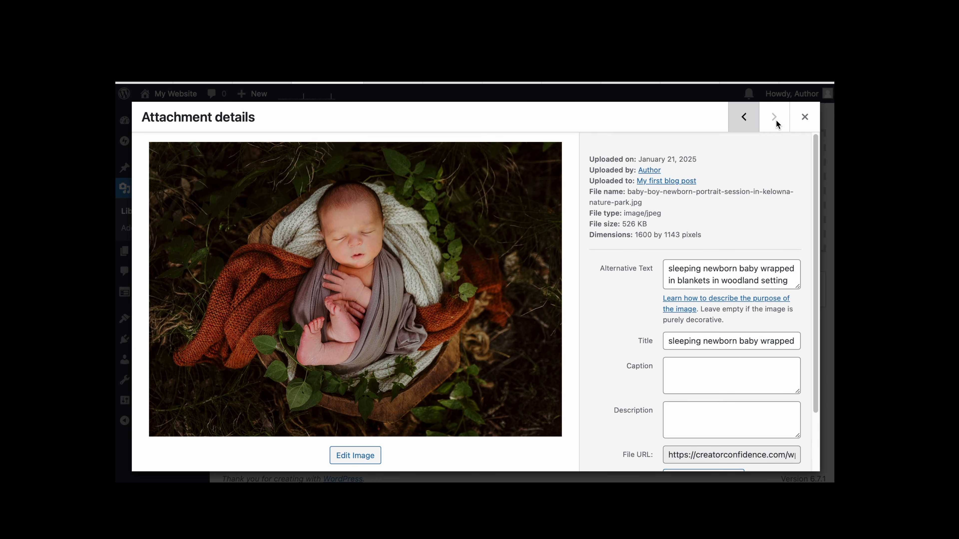
pyautogui.click(804, 118)
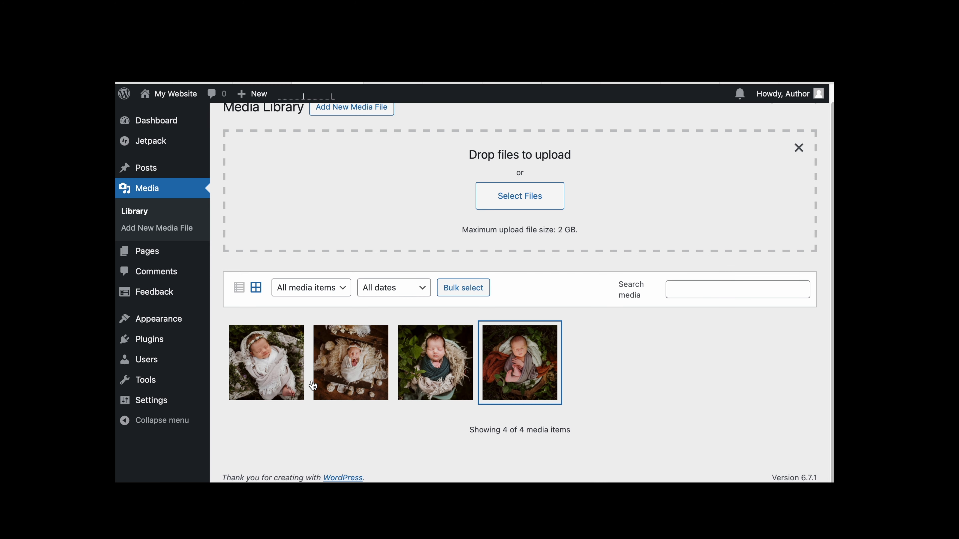
# - Open 'My first blog post' for editing from the list of all posts
pyautogui.rightClick(442, 418)
pyautogui.click(661, 360)
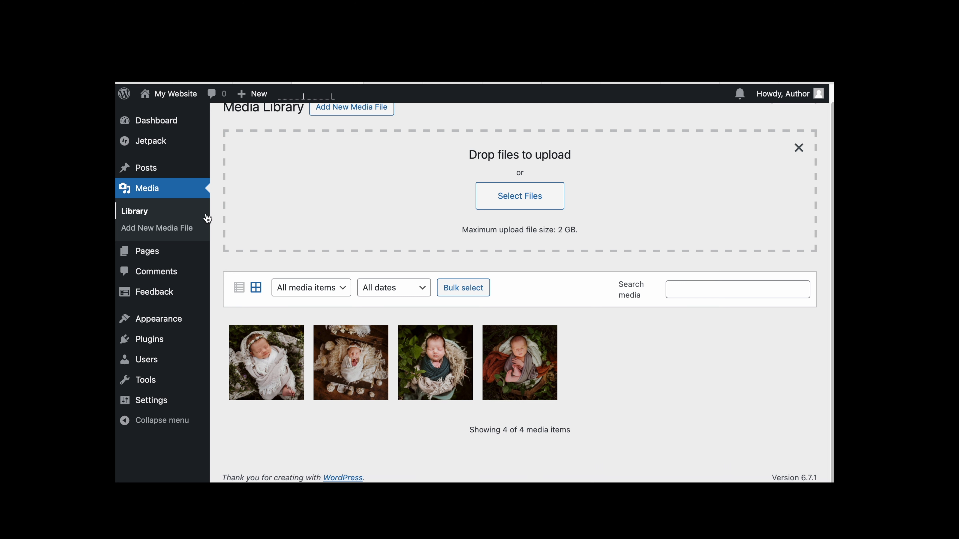
pyautogui.moveTo(153, 174)
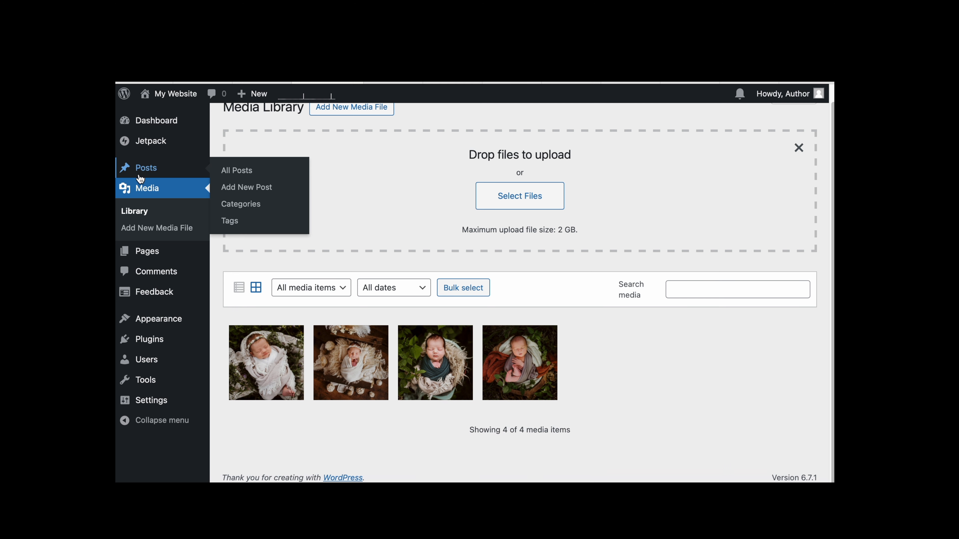
pyautogui.click(237, 171)
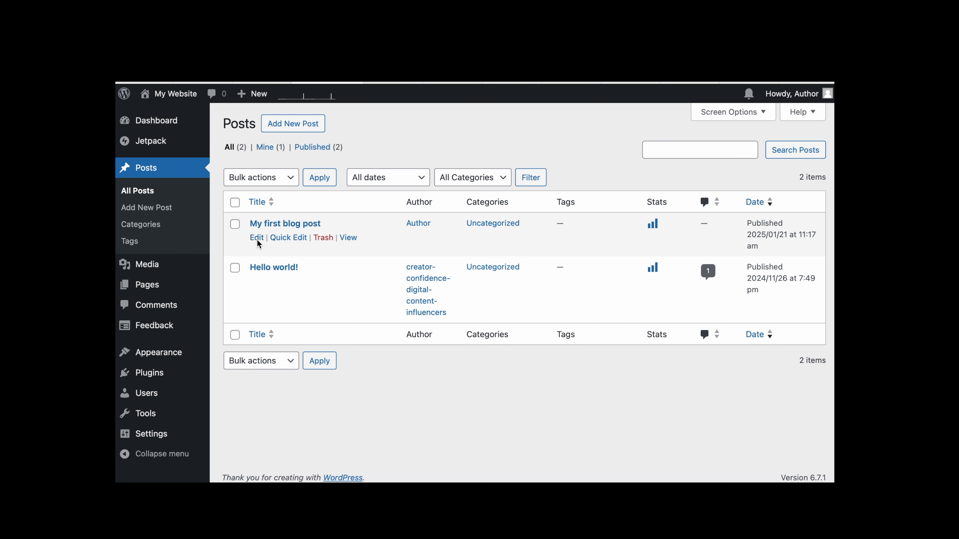
pyautogui.click(258, 239)
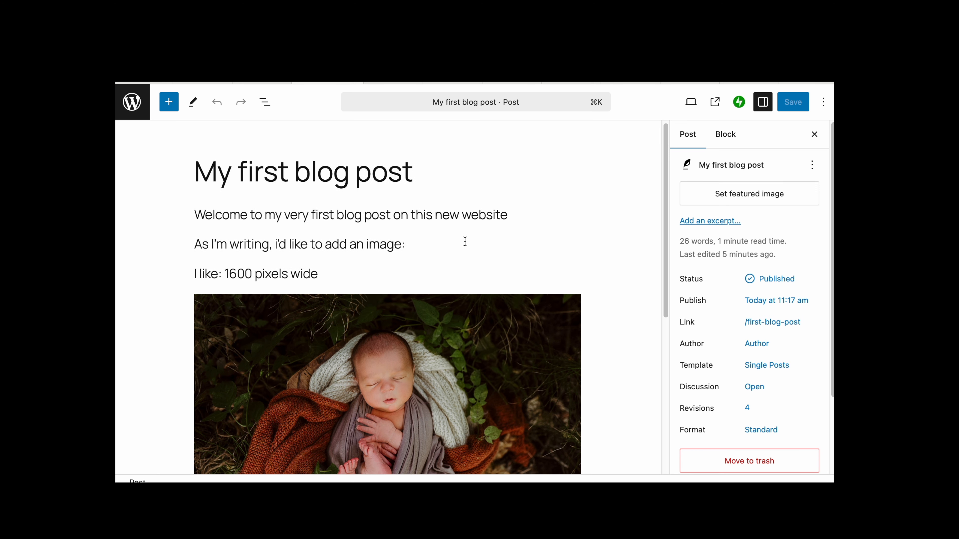
# - Add a new image block below the captioned image in the post
pyautogui.scroll(-7, 465, 242)
pyautogui.click(385, 321)
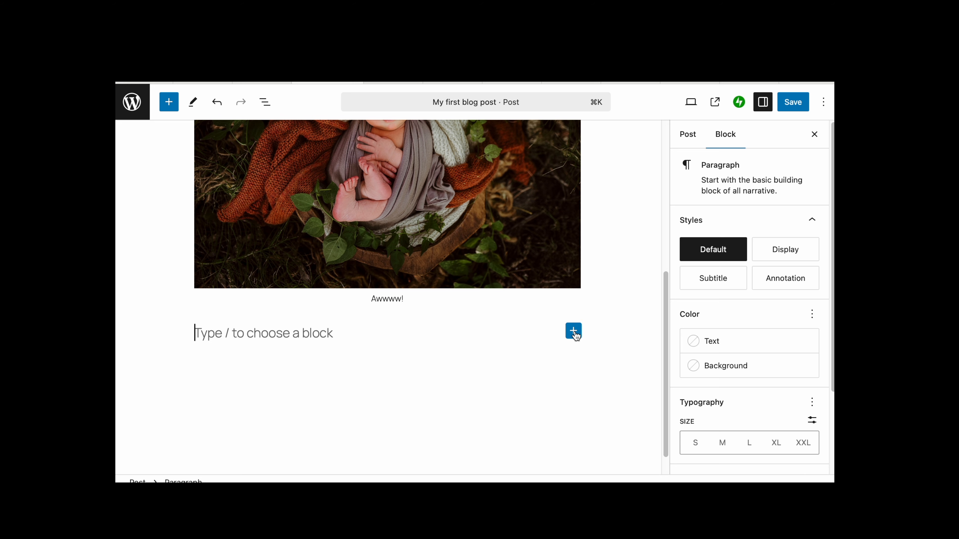
pyautogui.click(573, 331)
pyautogui.click(666, 415)
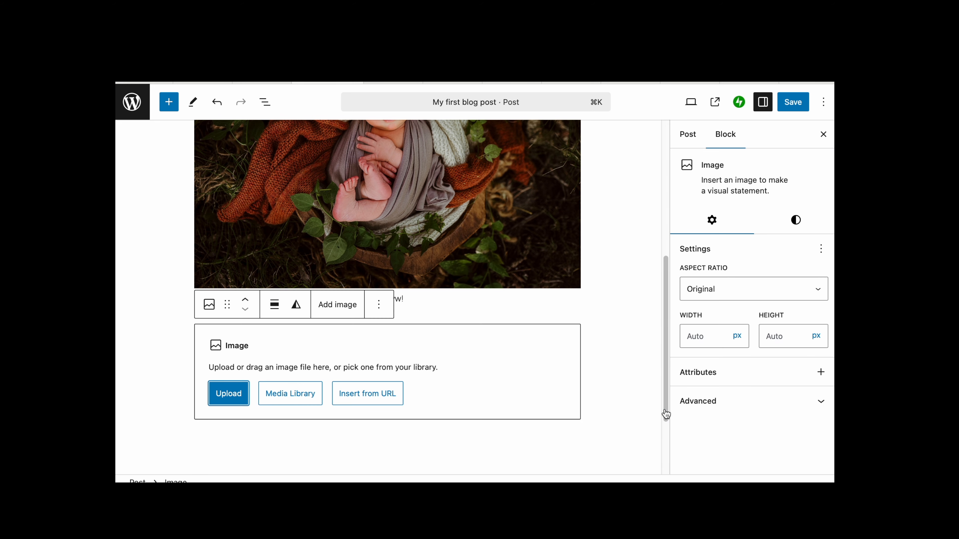
# - Insert the baby-boy-sleeping-with-greenery photo from the Media Library into the empty image block
pyautogui.click(300, 395)
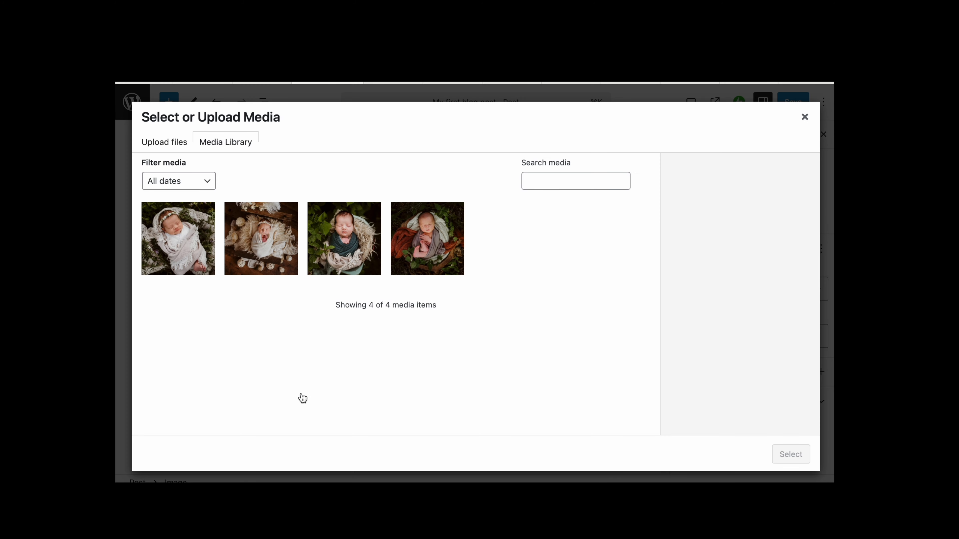
pyautogui.click(343, 262)
pyautogui.scroll(-4, 706, 325)
pyautogui.moveTo(722, 260); pyautogui.dragTo(774, 294)
pyautogui.moveTo(725, 355); pyautogui.dragTo(813, 365)
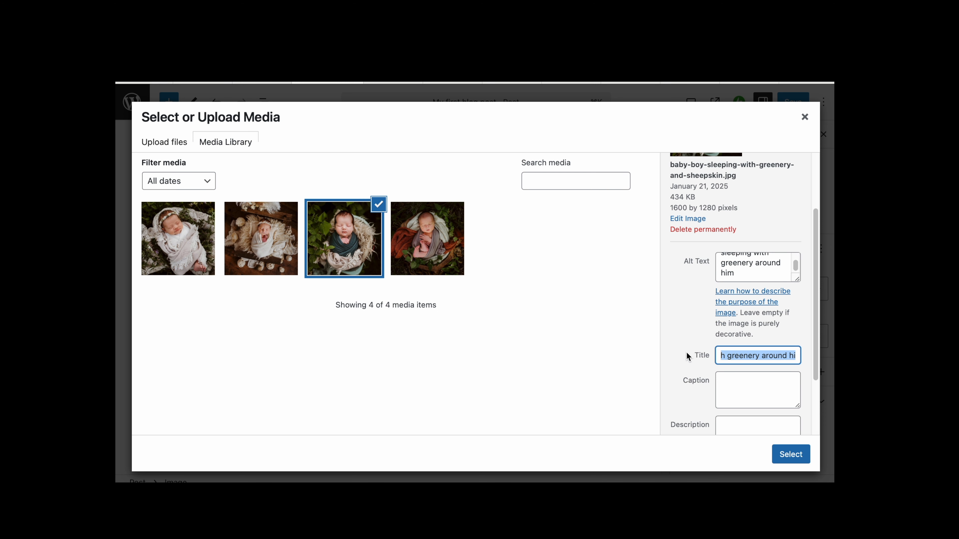
pyautogui.scroll(-3, 704, 321)
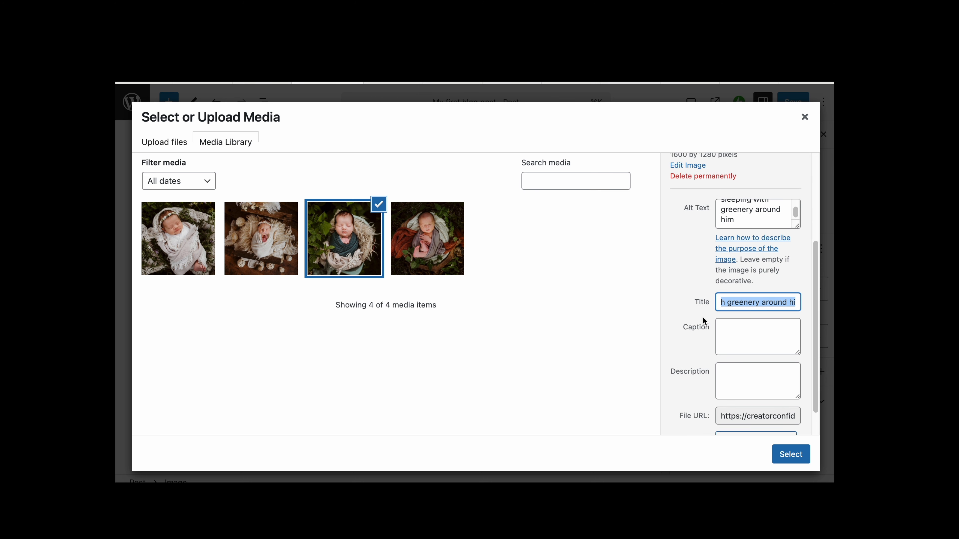
pyautogui.scroll(5, 703, 321)
pyautogui.click(795, 456)
# - Center-align the greenery photo and set its resolution to Full Size
pyautogui.scroll(-3, 544, 404)
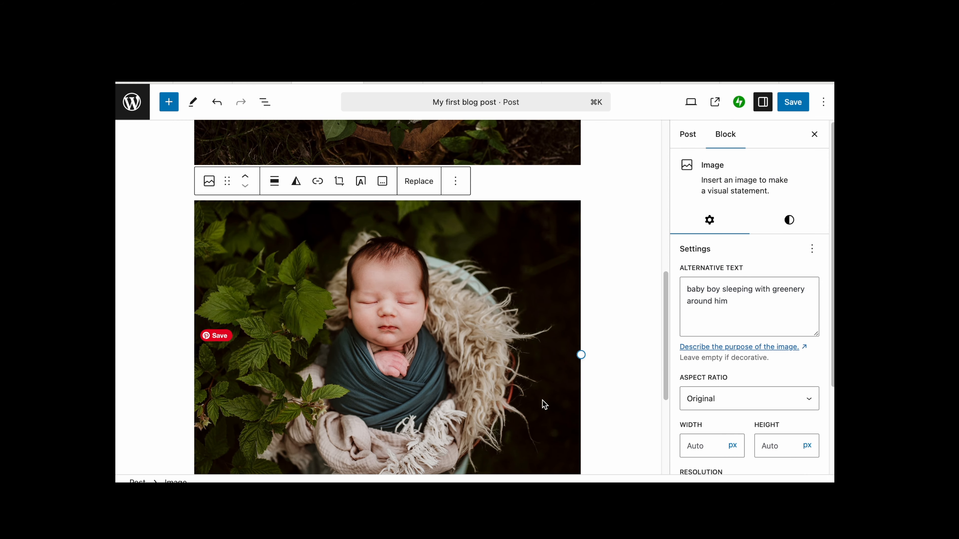
pyautogui.scroll(1, 542, 403)
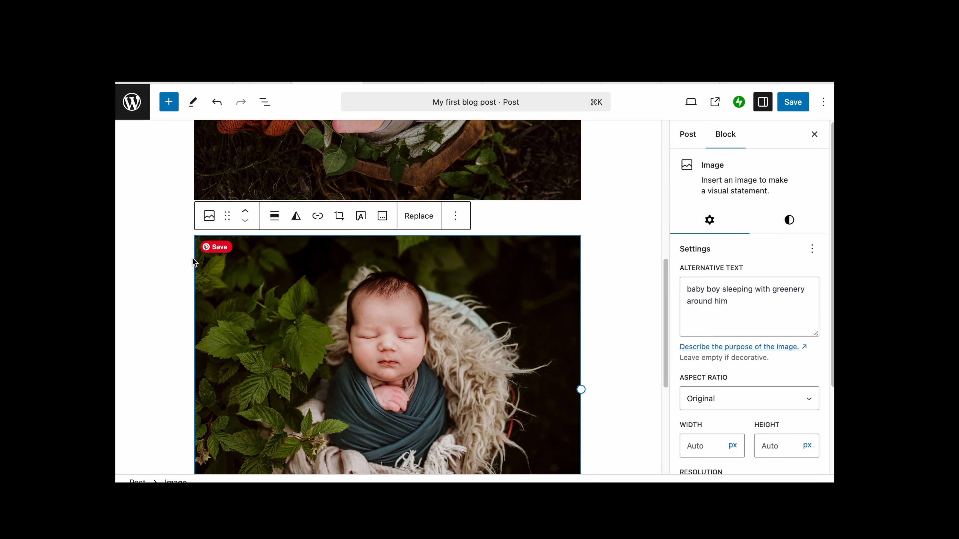
pyautogui.click(275, 217)
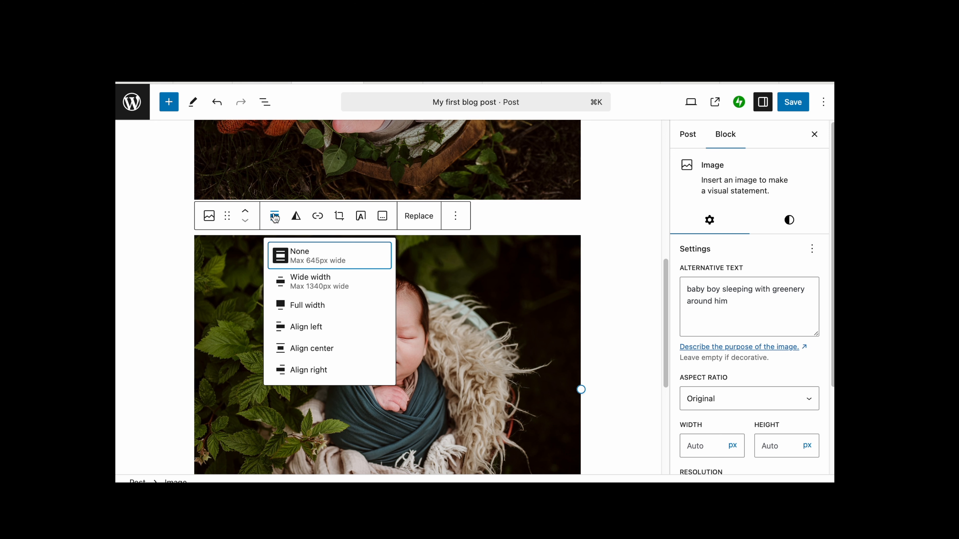
pyautogui.click(309, 349)
pyautogui.scroll(-3, 712, 337)
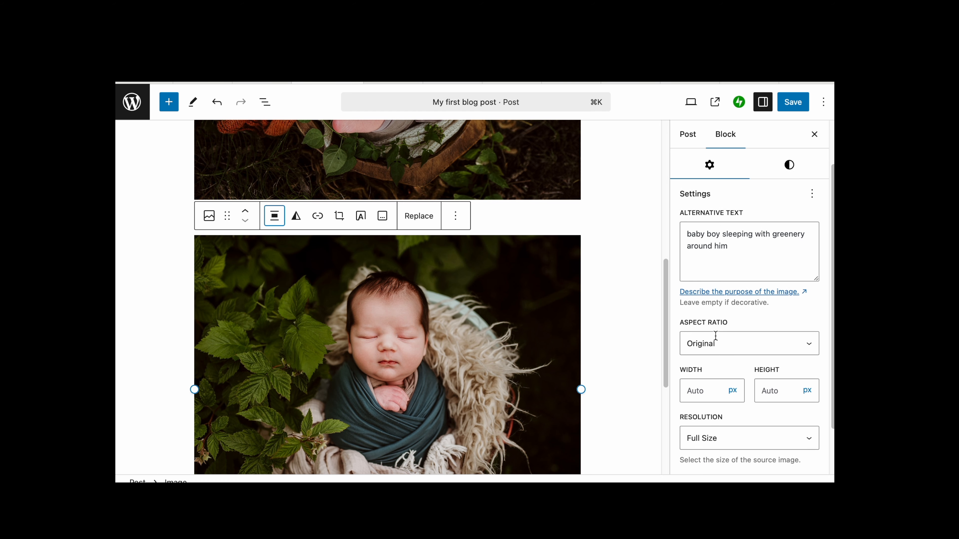
pyautogui.click(711, 428)
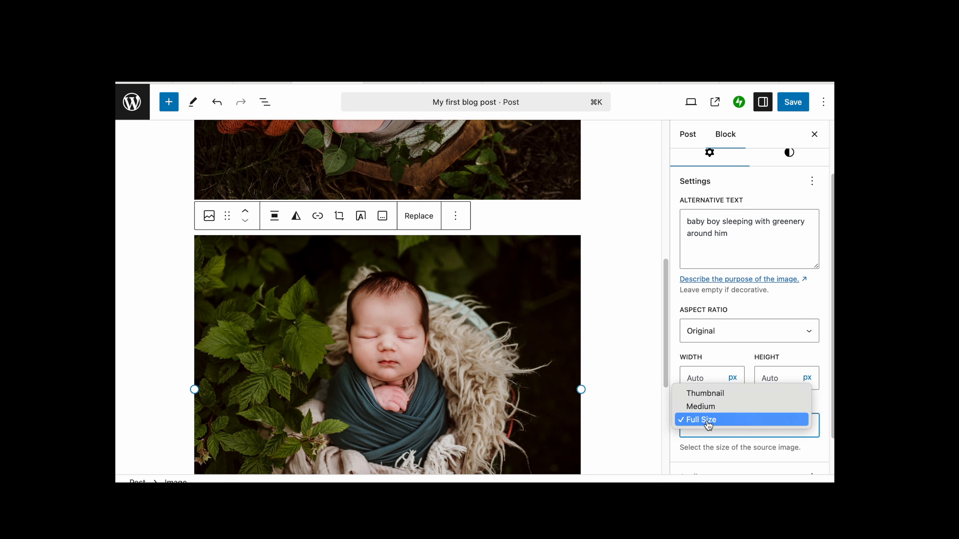
pyautogui.click(708, 426)
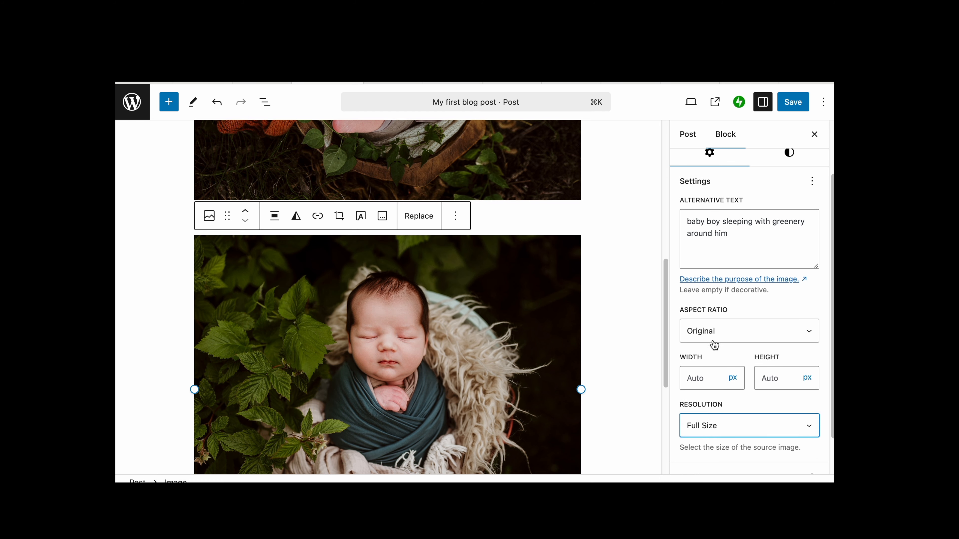
pyautogui.scroll(3, 705, 335)
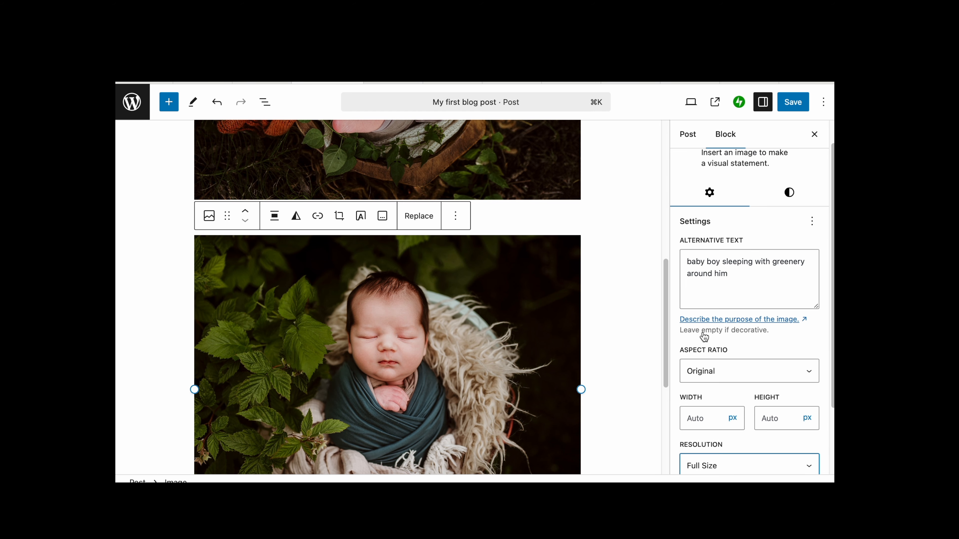
# - Add a new image block below the greenery photo
pyautogui.moveTo(739, 309); pyautogui.dragTo(672, 280)
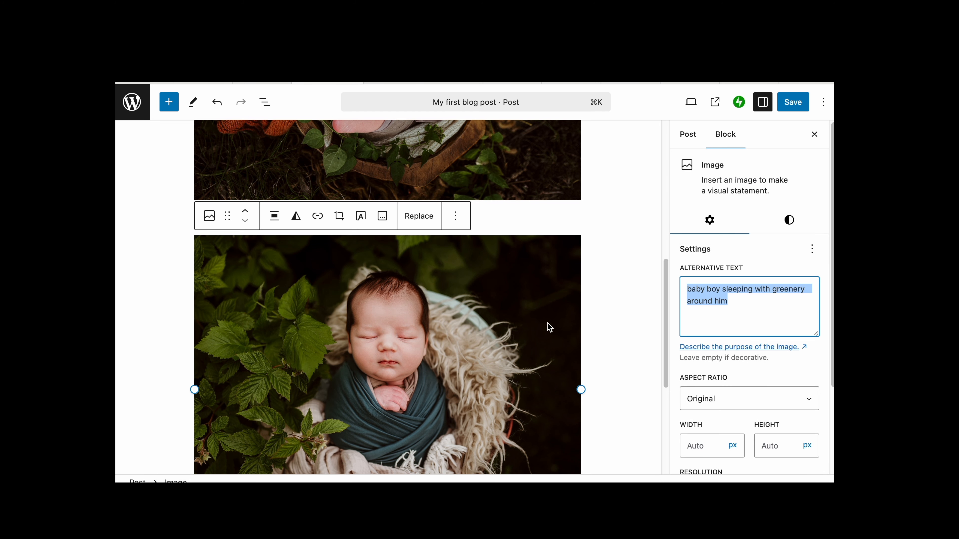
pyautogui.scroll(-5, 525, 342)
pyautogui.click(472, 387)
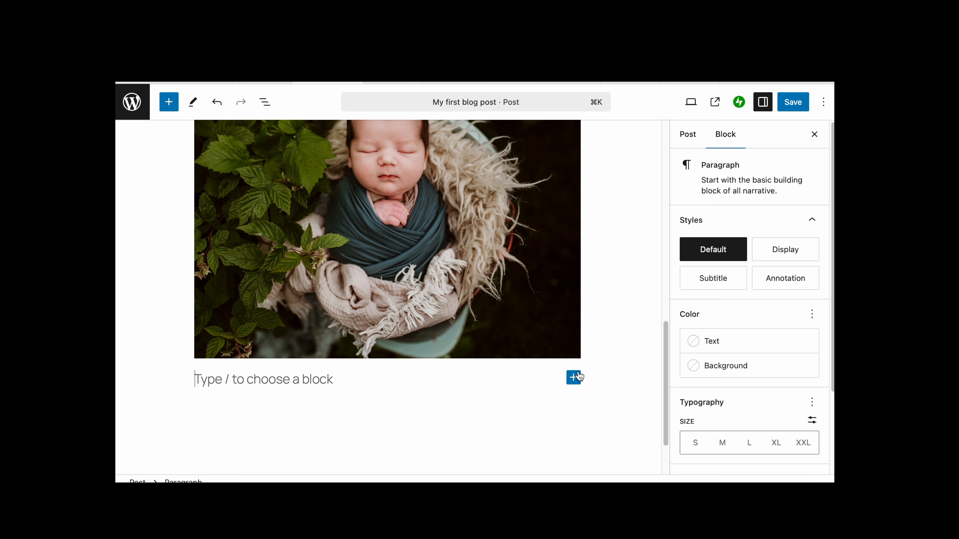
pyautogui.click(573, 377)
pyautogui.click(671, 456)
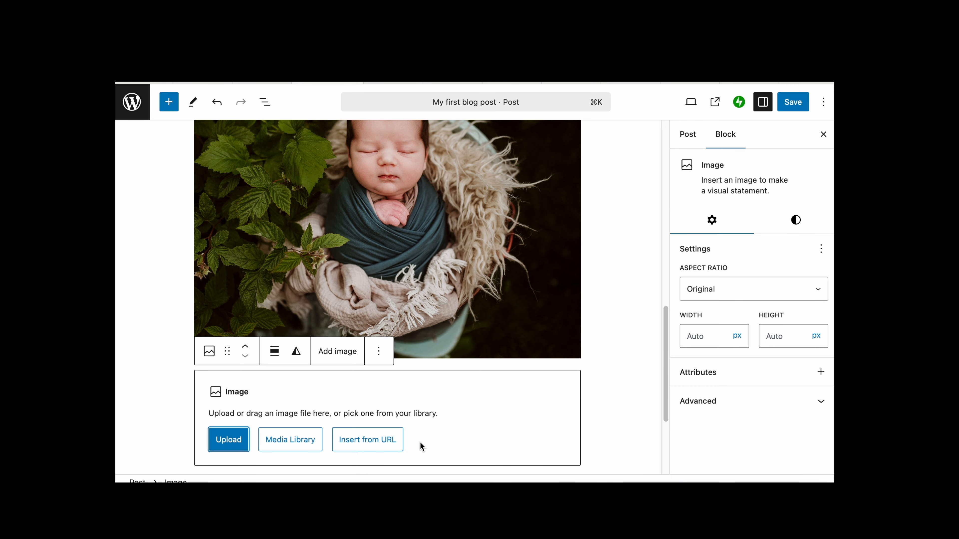
# - Insert the baby-newborn-portrait-in-white-with-sheepskin photo from the Media Library and center-align it
pyautogui.click(298, 441)
pyautogui.click(283, 258)
pyautogui.scroll(-3, 736, 307)
pyautogui.click(790, 455)
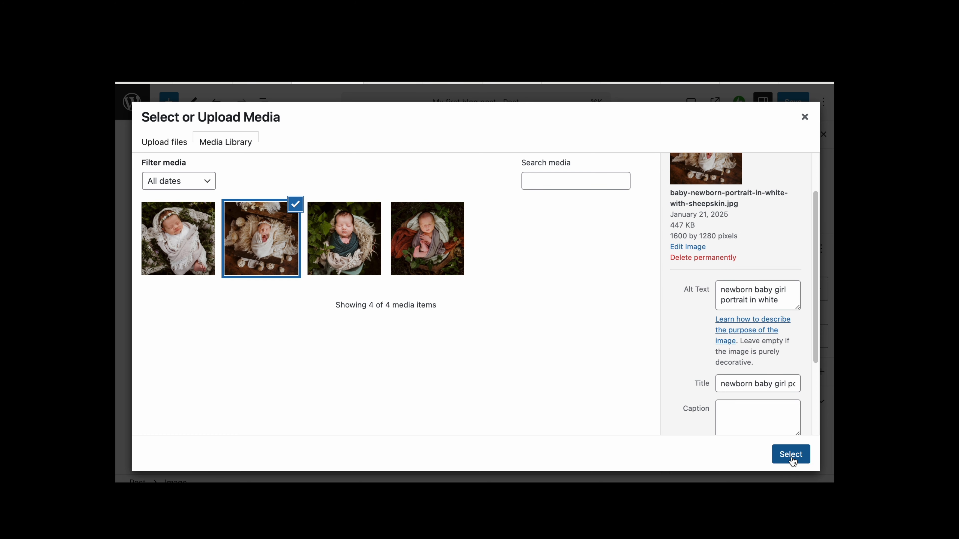
pyautogui.click(276, 353)
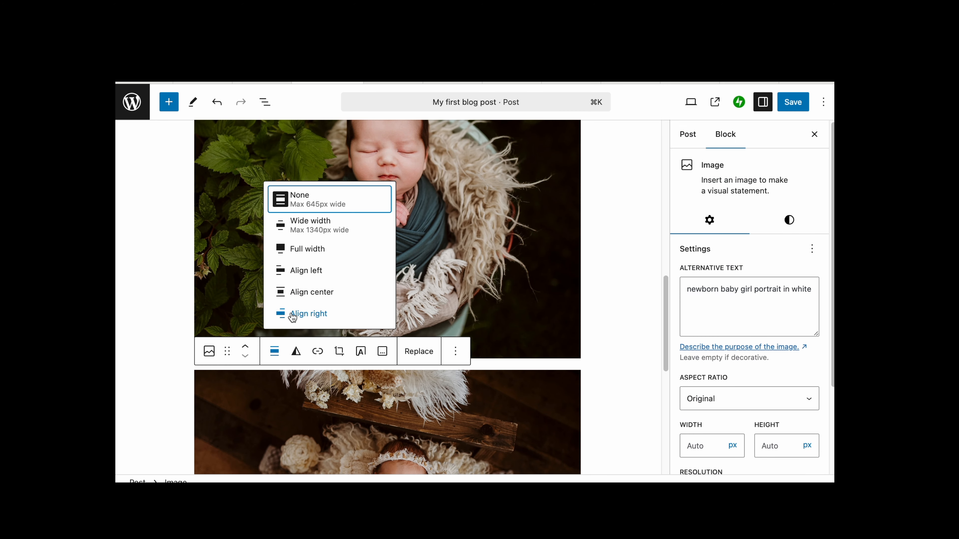
pyautogui.click(300, 293)
# - Add another image block below and insert the baby-wrapped-in-white photo from the Media Library
pyautogui.scroll(-4, 757, 387)
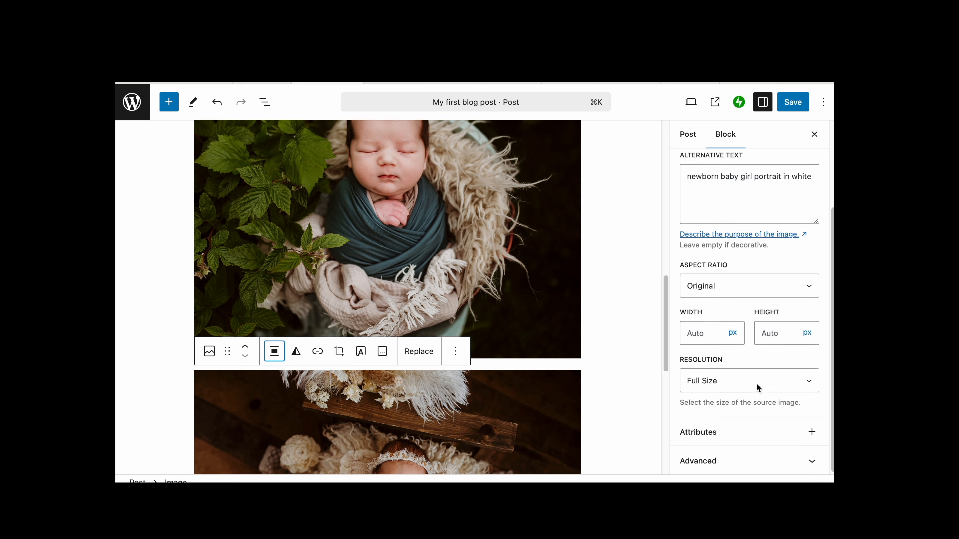
pyautogui.scroll(-4, 515, 372)
pyautogui.scroll(-3, 514, 370)
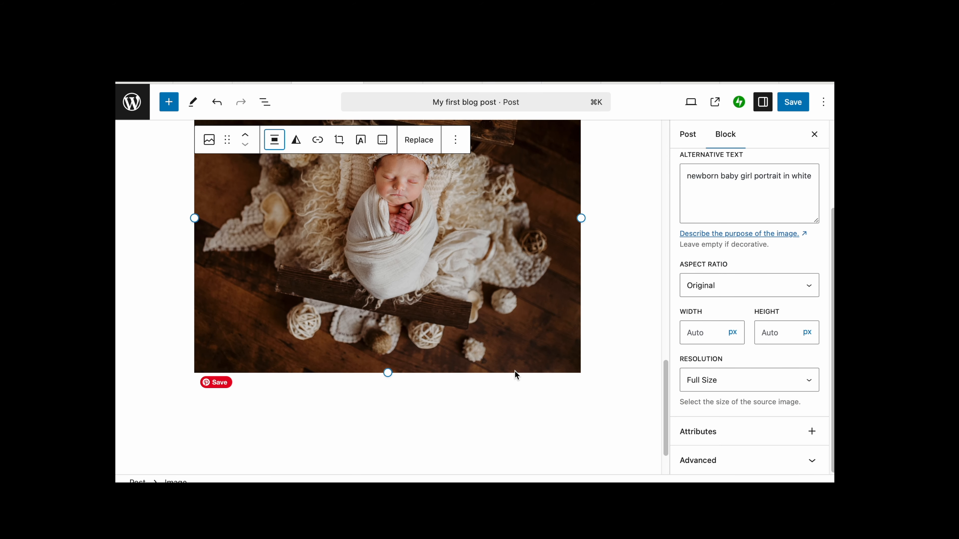
pyautogui.click(484, 328)
pyautogui.click(574, 332)
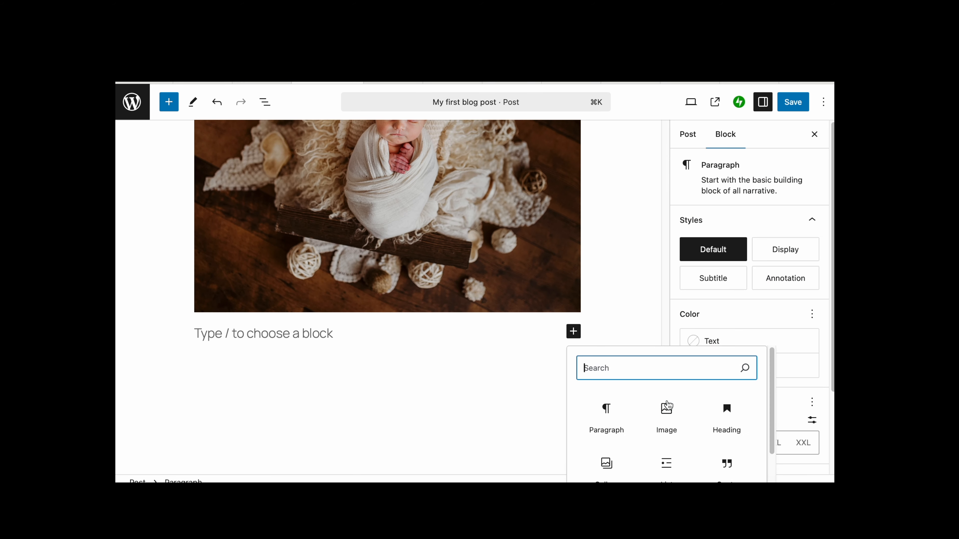
pyautogui.click(666, 417)
pyautogui.click(306, 392)
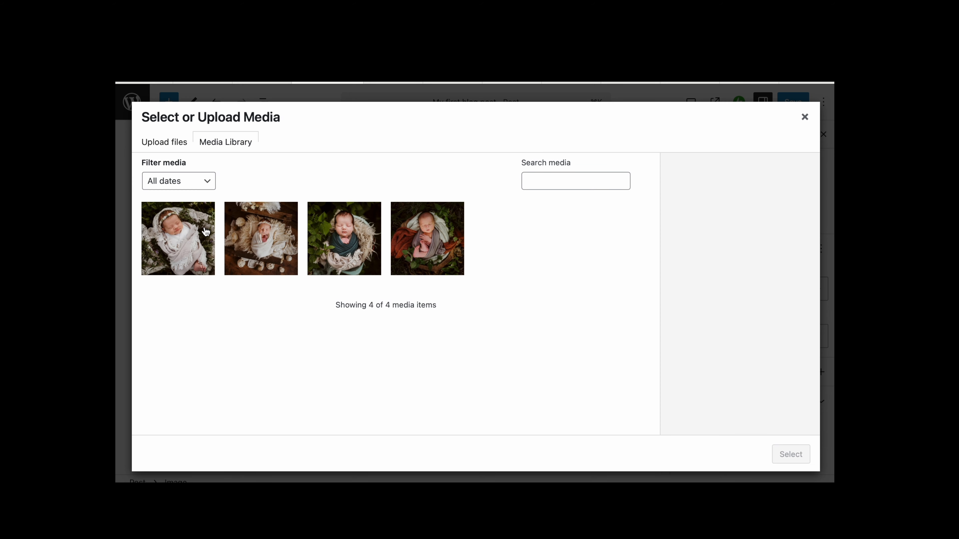
pyautogui.click(196, 235)
pyautogui.scroll(-2, 699, 348)
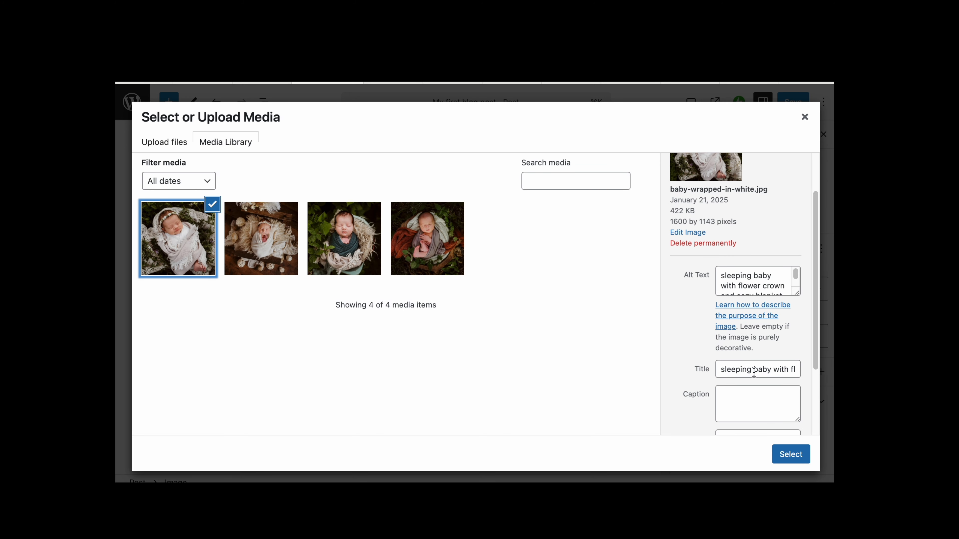
pyautogui.click(791, 457)
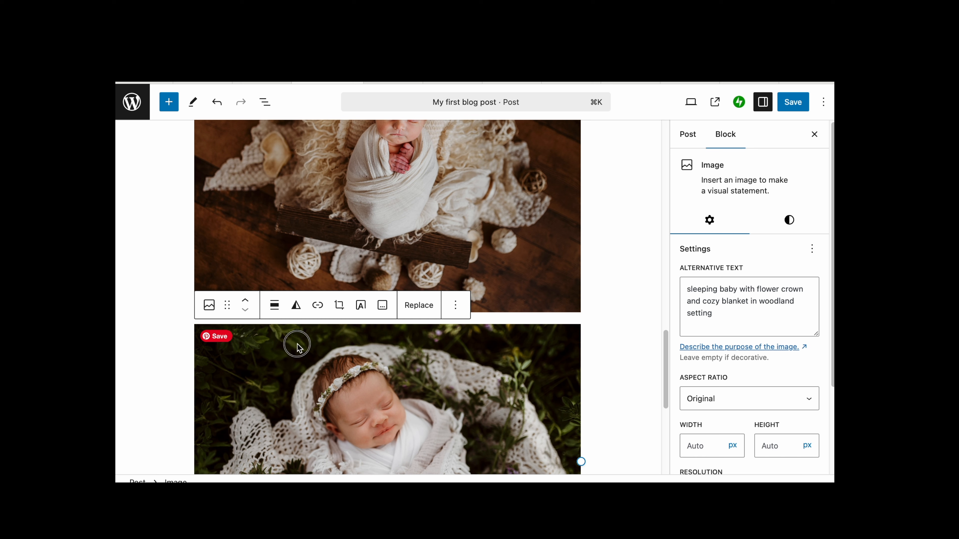
# - Center-align the wrapped-in-white photo and start an empty block below it
pyautogui.click(275, 305)
pyautogui.click(302, 438)
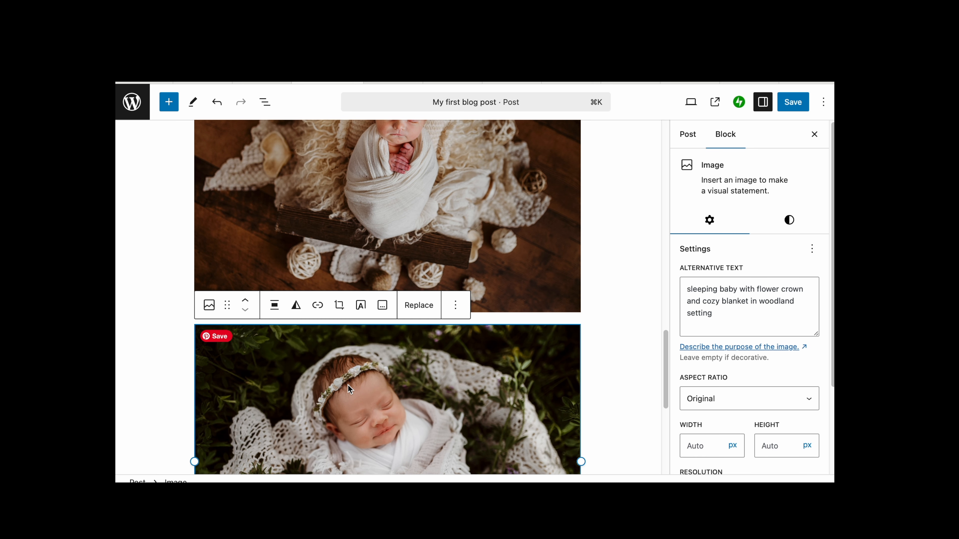
pyautogui.scroll(-3, 716, 419)
pyautogui.scroll(3, 717, 393)
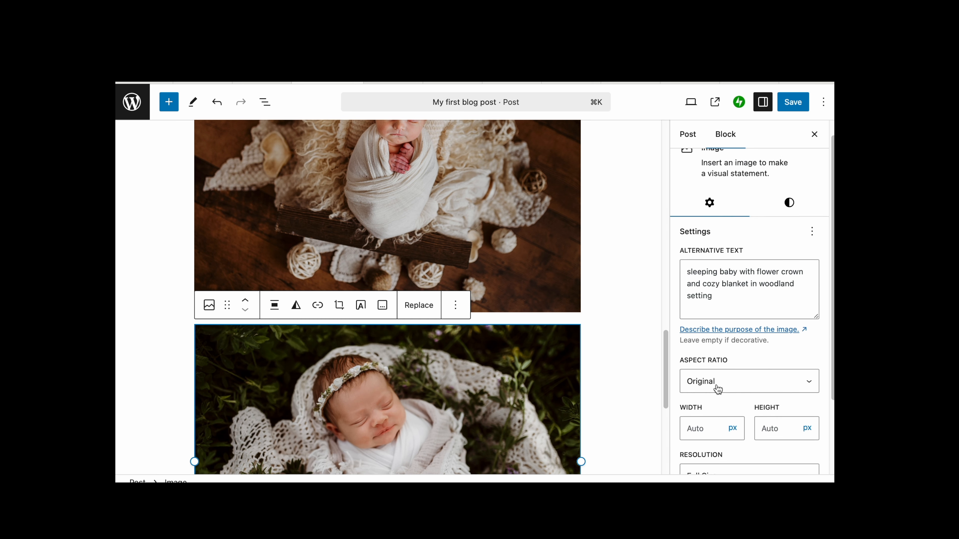
pyautogui.scroll(-5, 498, 363)
pyautogui.scroll(-2, 498, 364)
pyautogui.click(513, 337)
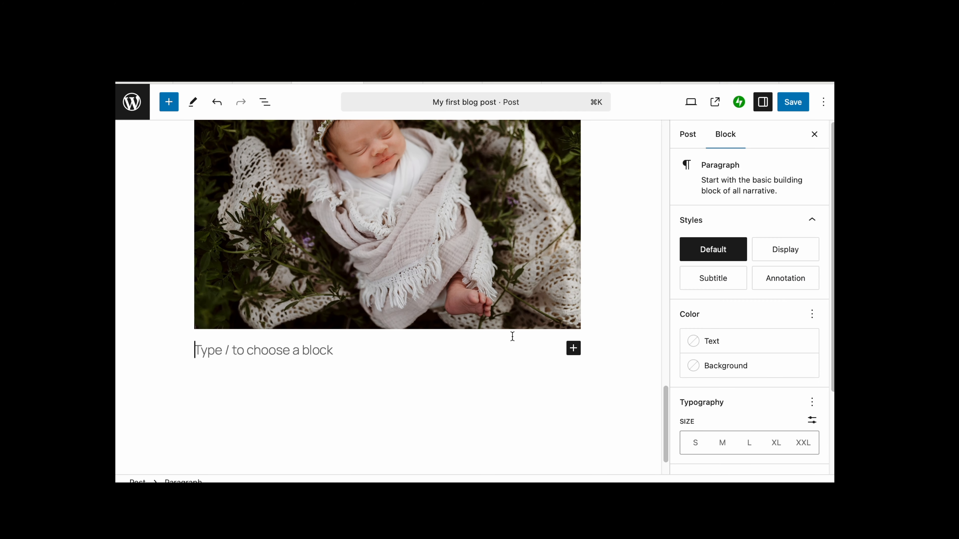
# - Save the post, then open the published post and scroll through its images
pyautogui.click(794, 104)
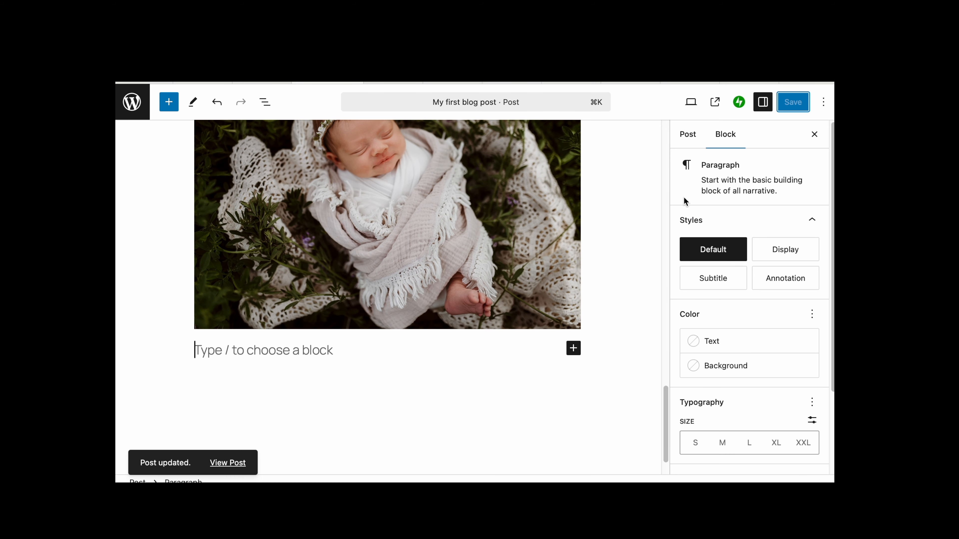
pyautogui.click(228, 463)
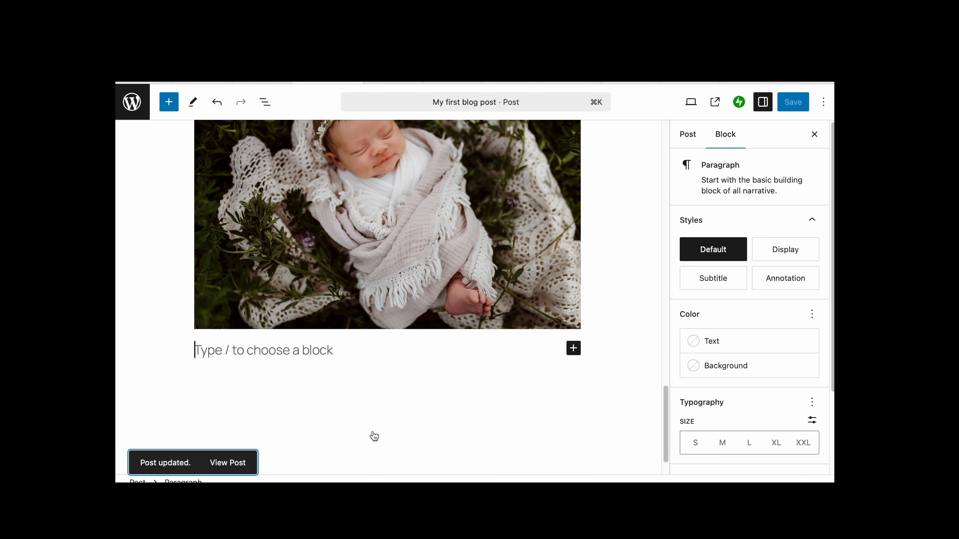
pyautogui.scroll(-5, 374, 431)
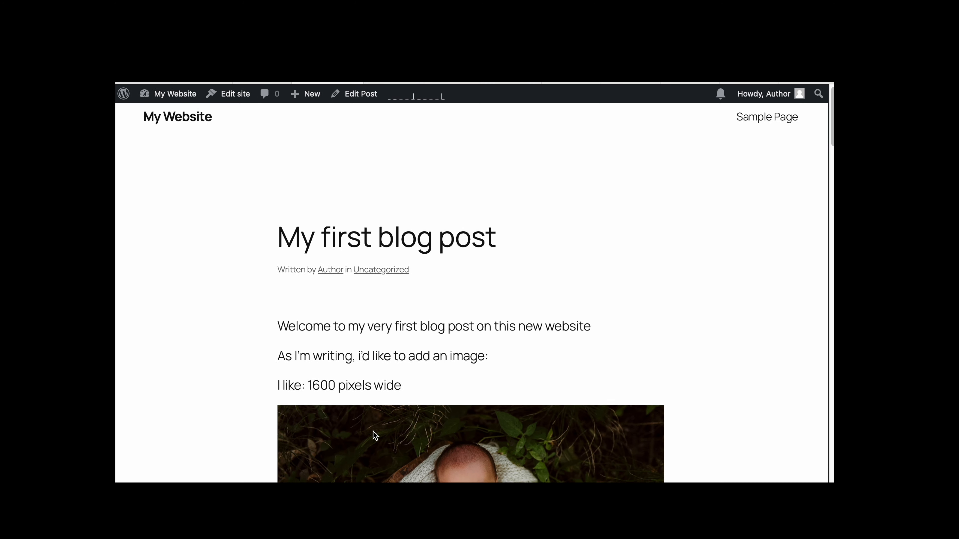
pyautogui.scroll(-2, 373, 432)
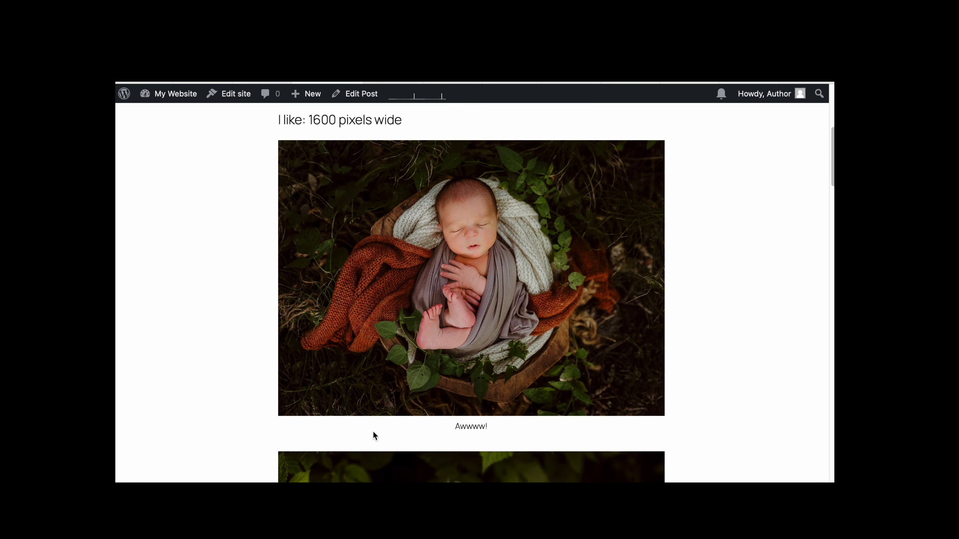
pyautogui.scroll(-10, 373, 431)
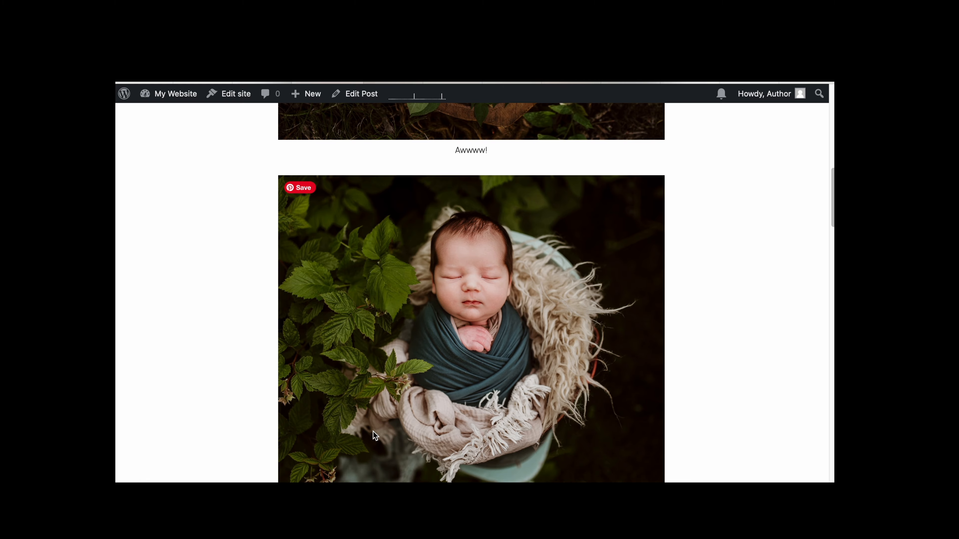
pyautogui.scroll(-14, 373, 431)
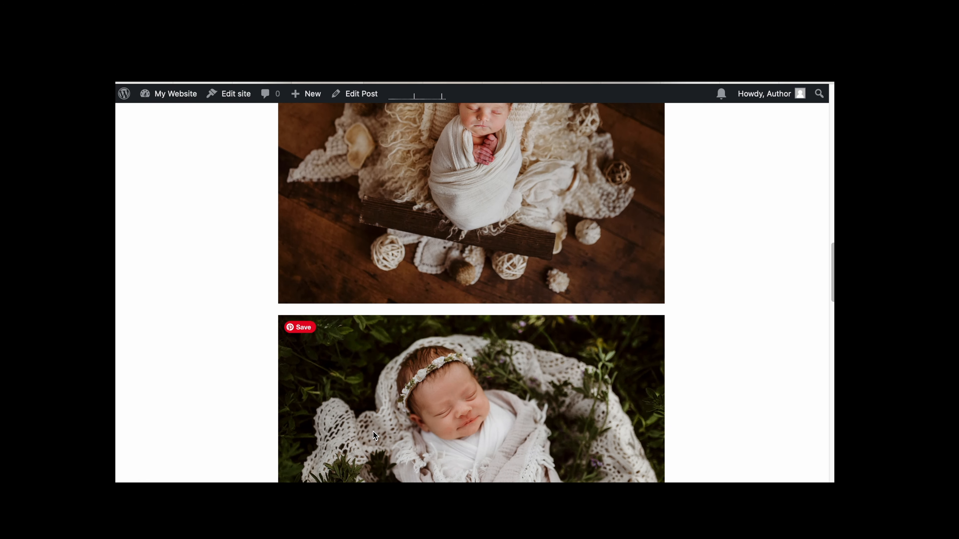
pyautogui.scroll(-3, 373, 431)
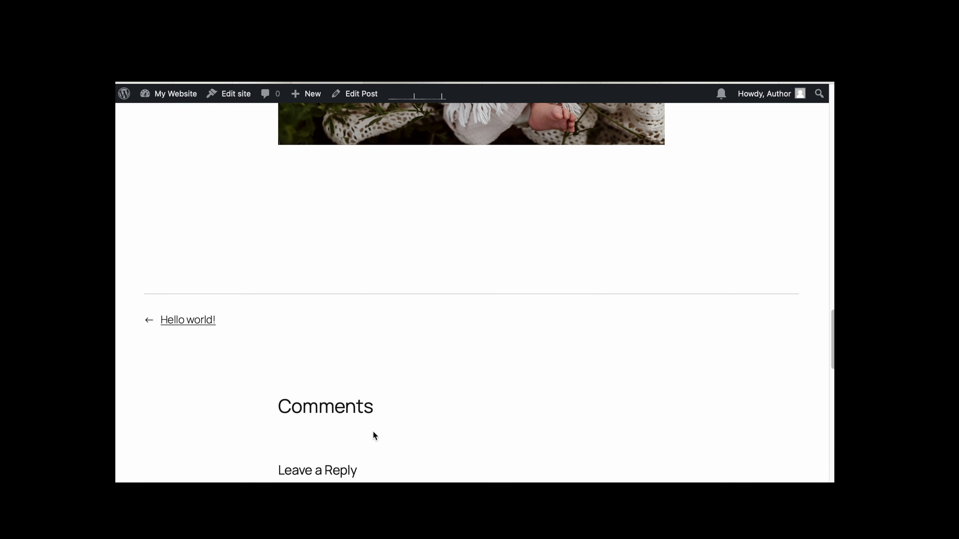